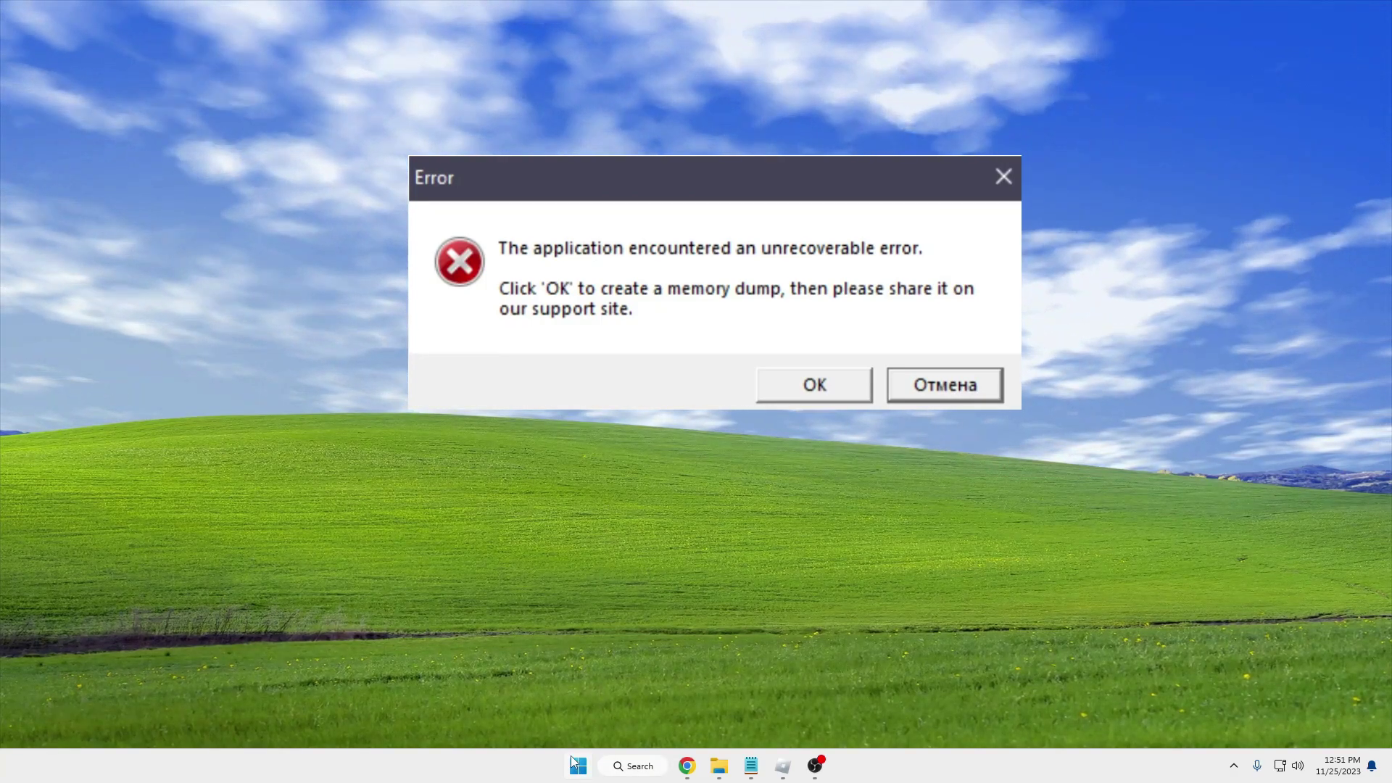
End the crashed application's process in Task Manager, then close Task Manager.
right_click(578, 765)
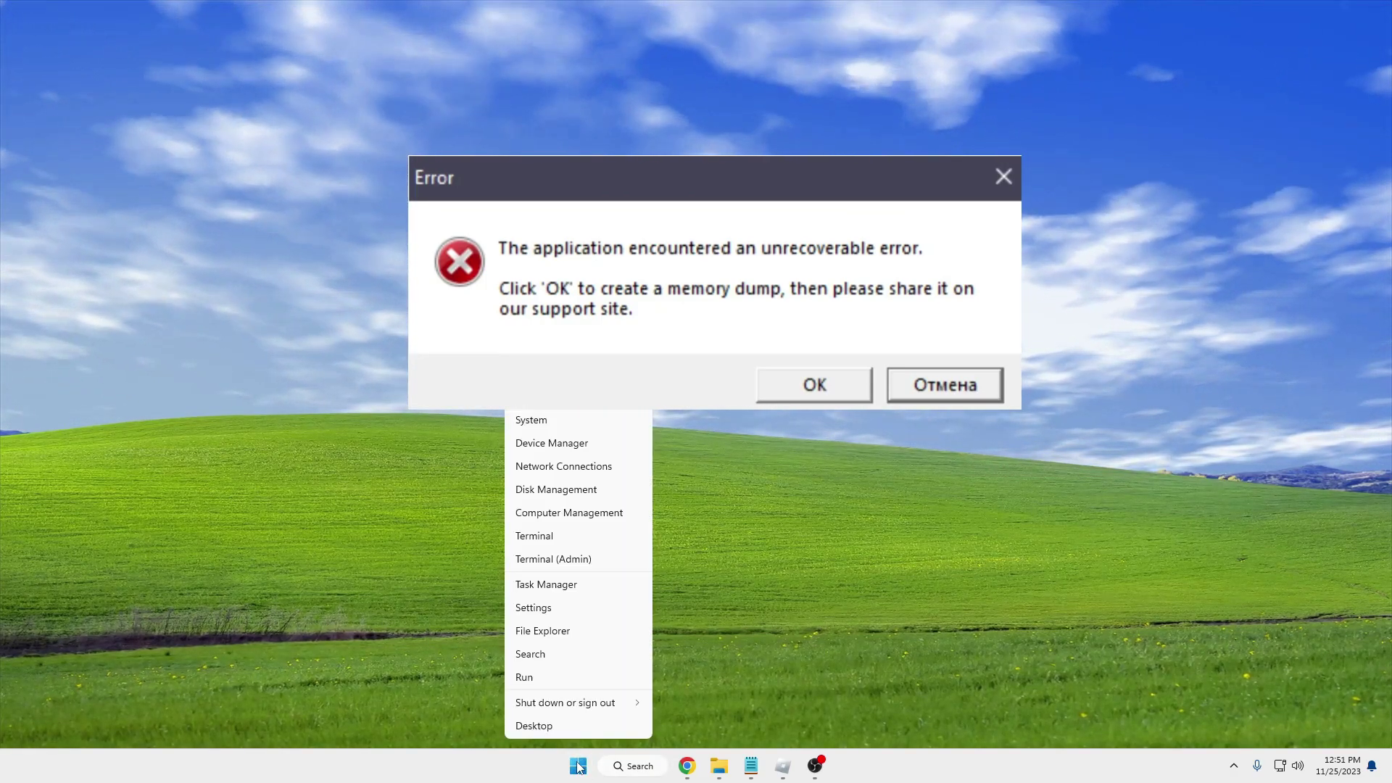
left_click(558, 584)
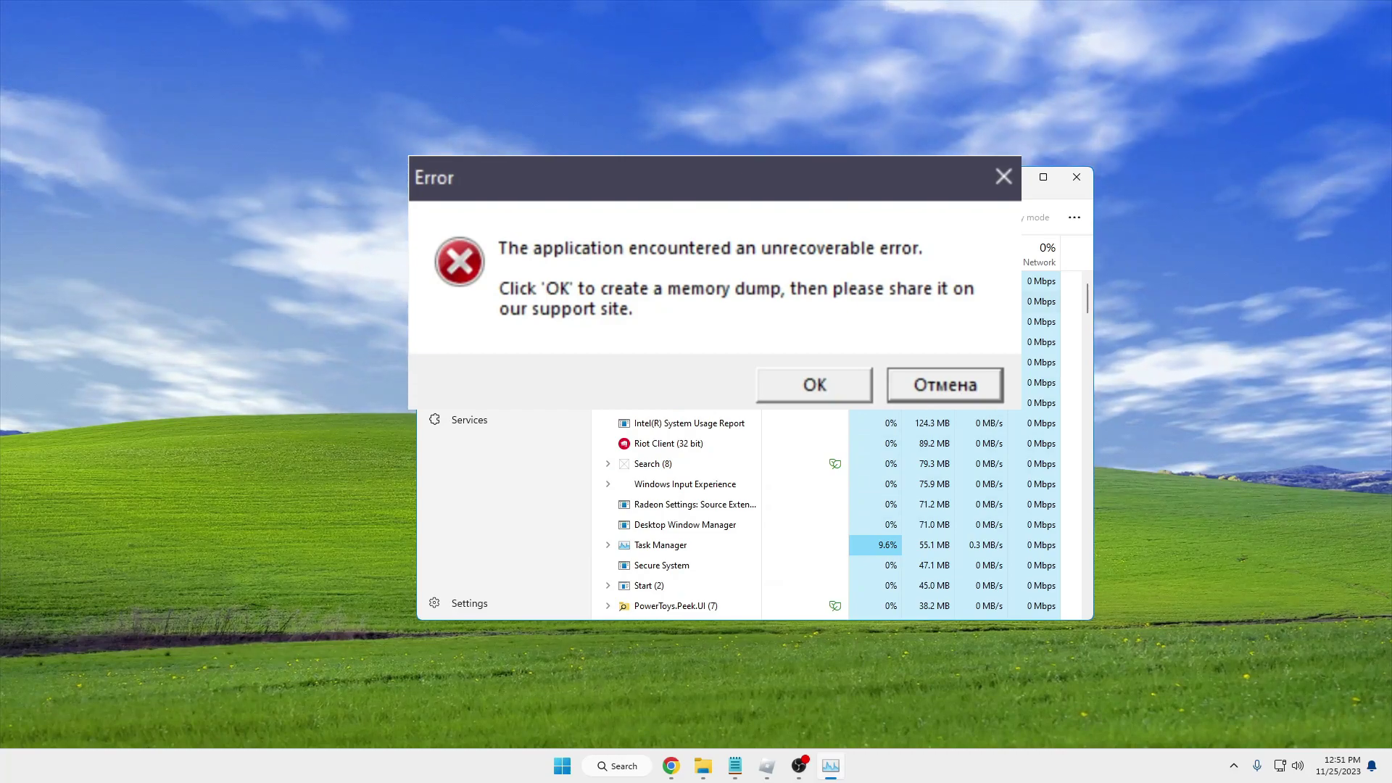
key("shift+F10")
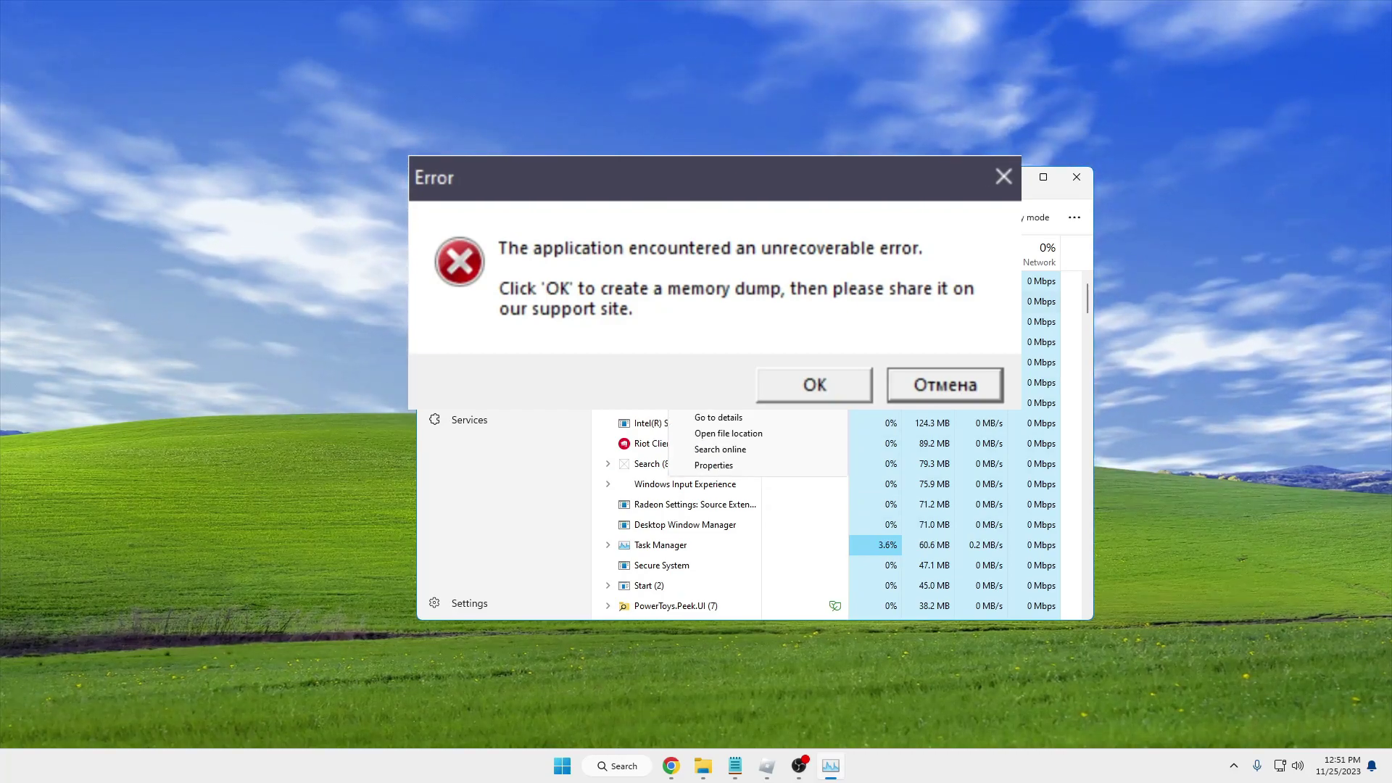
key("Escape")
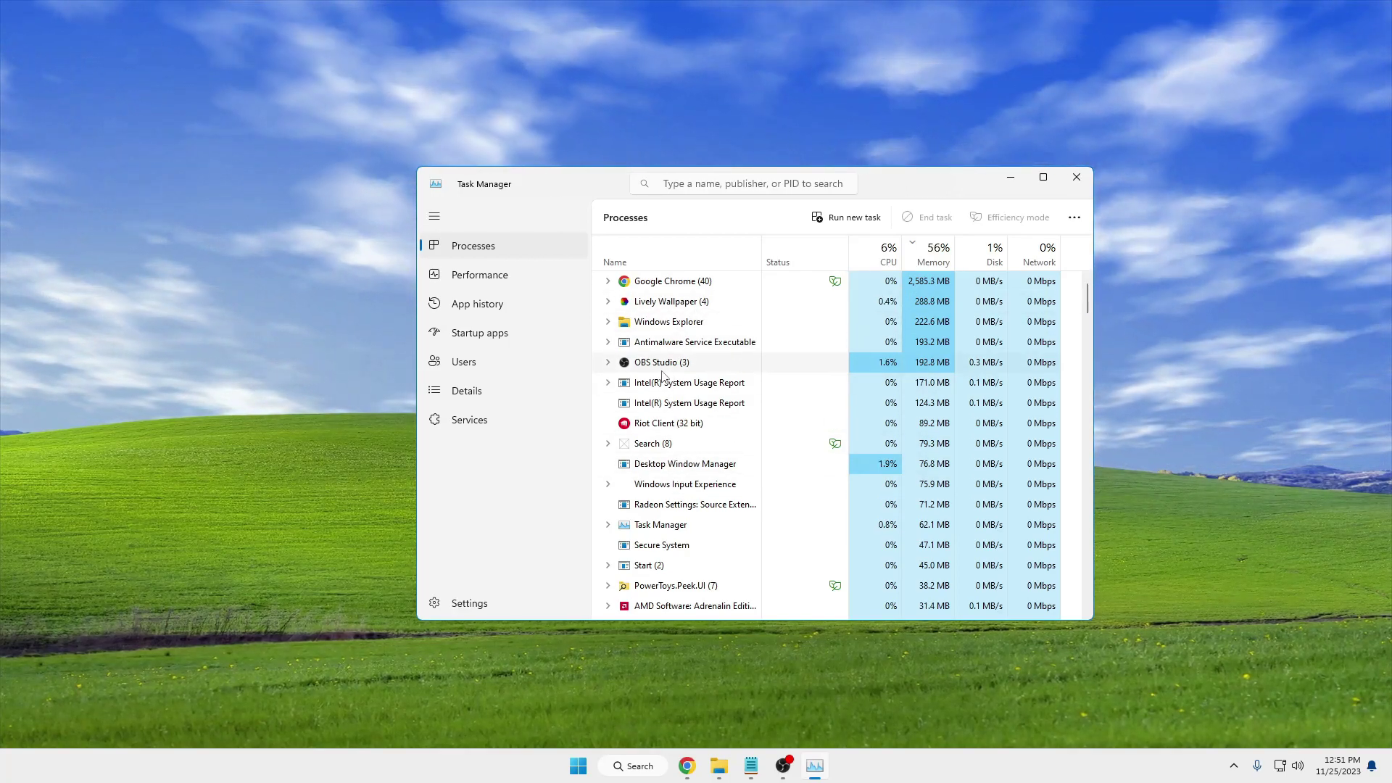
left_click(1076, 177)
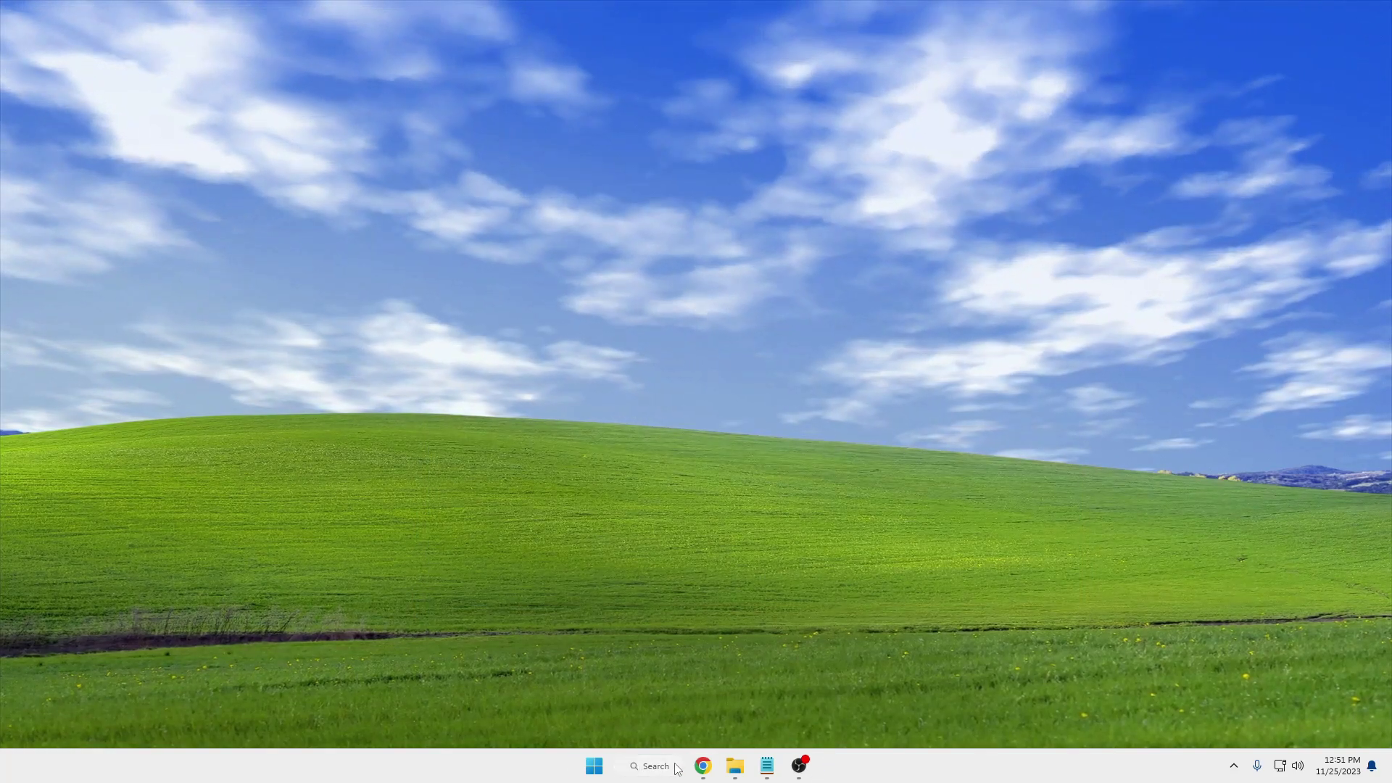
Open System Properties via sysdm.cpl, centre it, and show its Advanced tab.
left_click(656, 766)
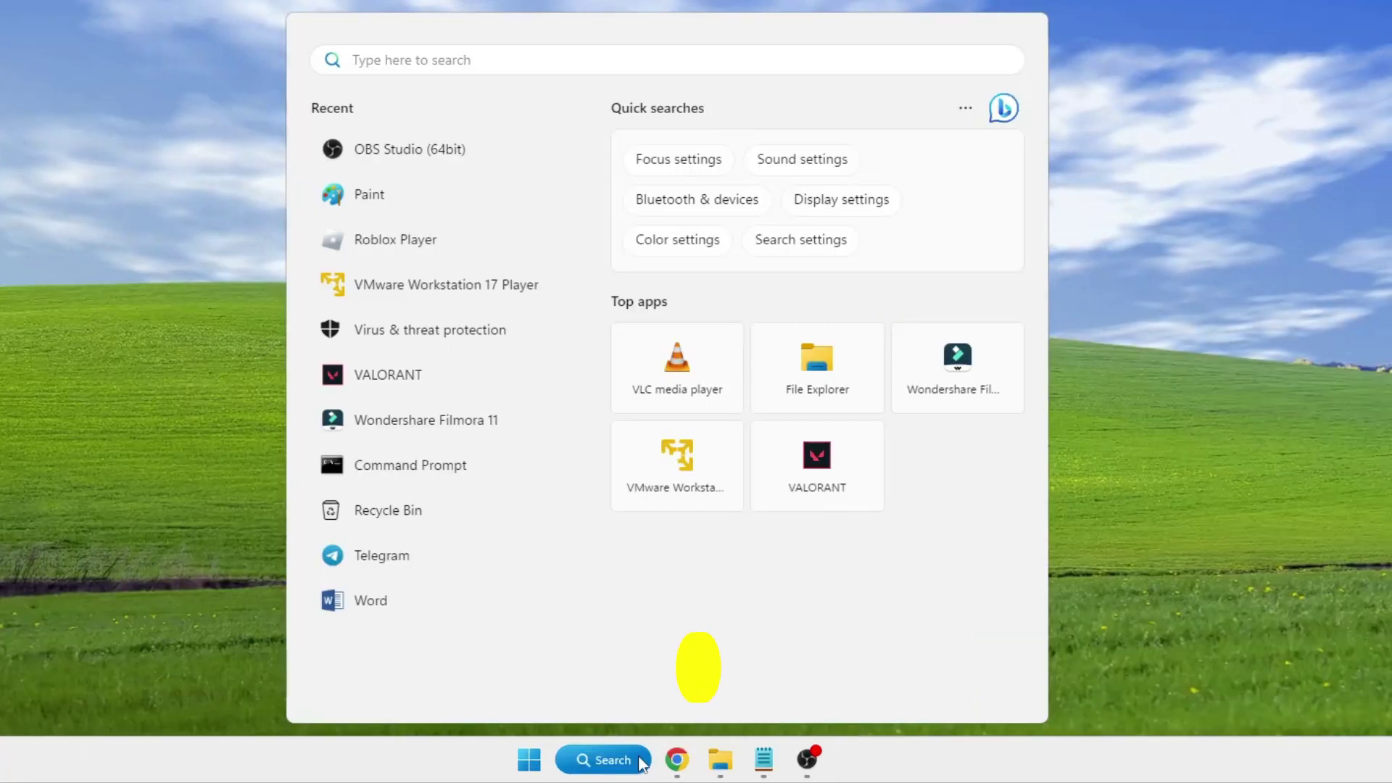
type("sysd")
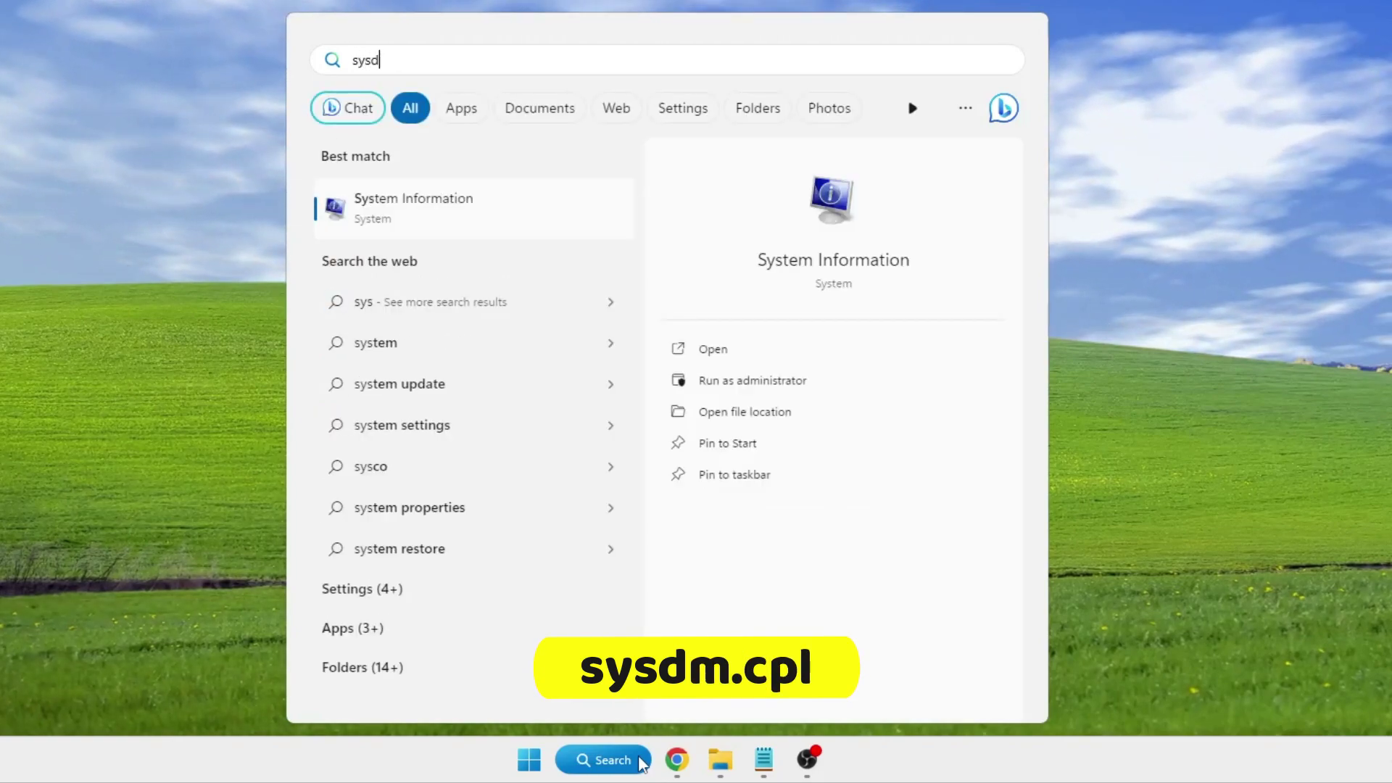
type("m.cpl")
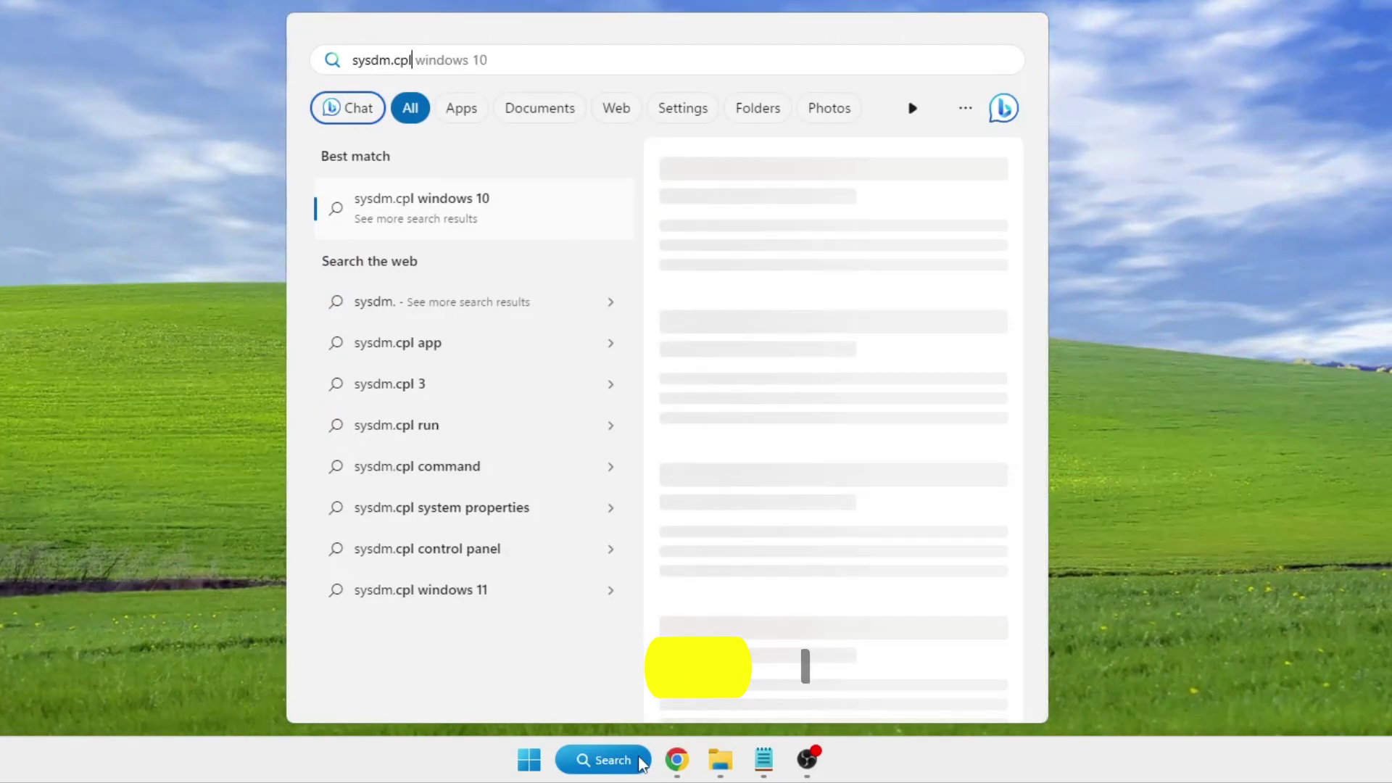
key("Return")
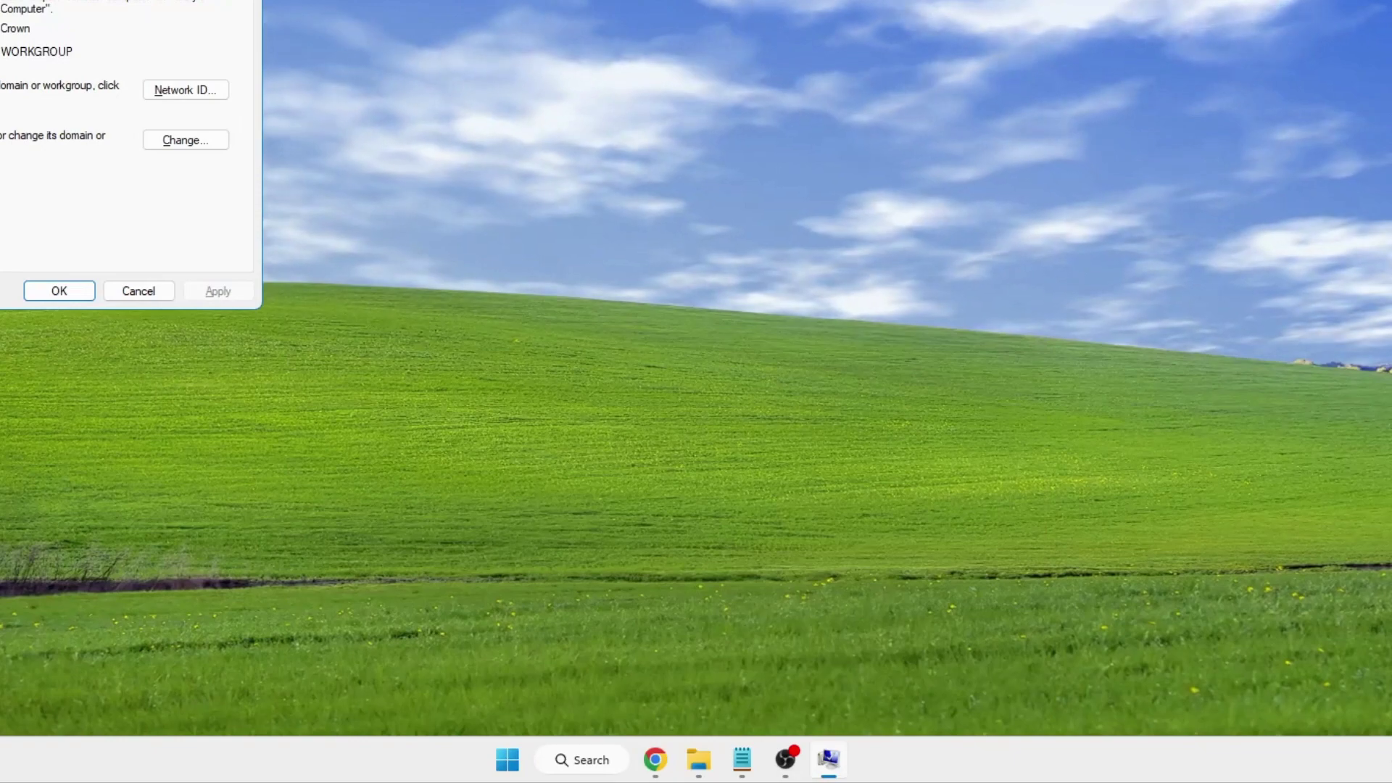
left_click_drag(847, 53, 754, 52)
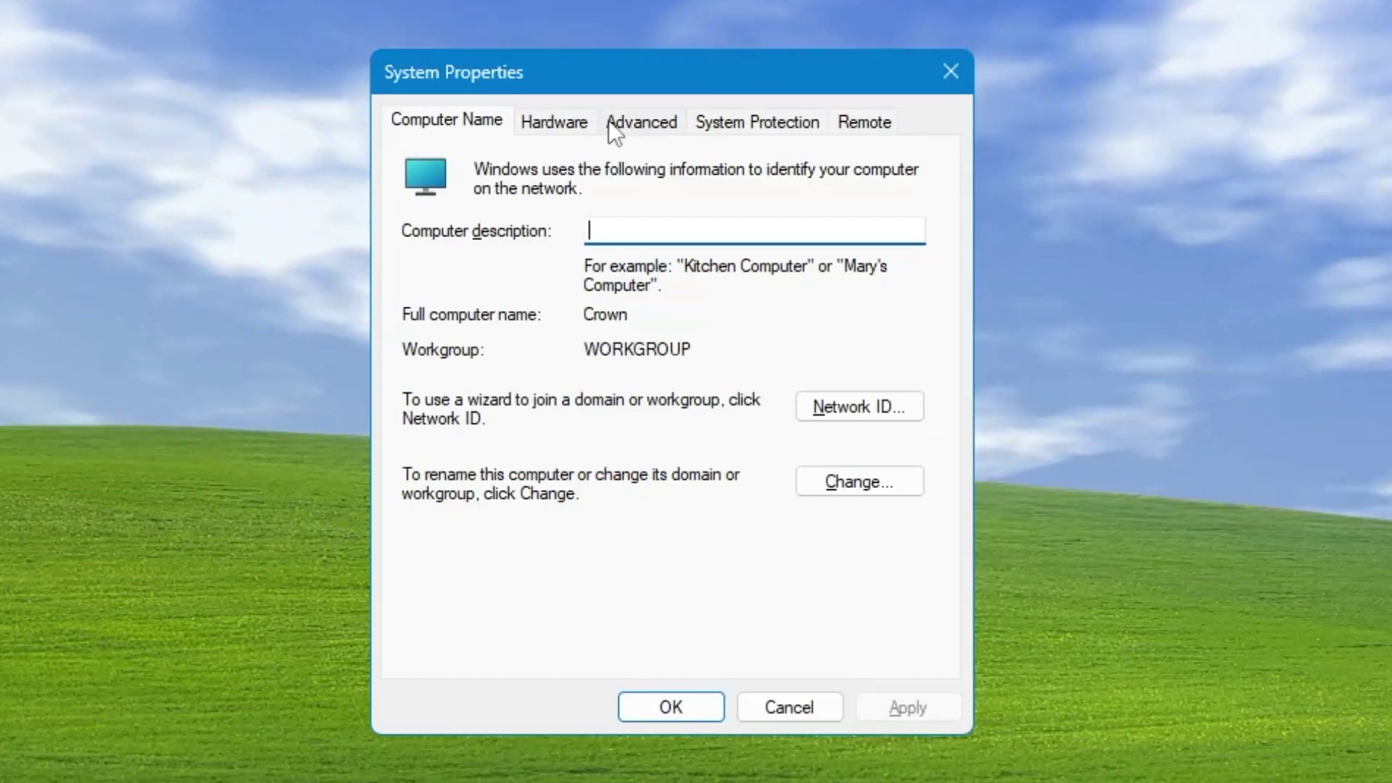
left_click(653, 122)
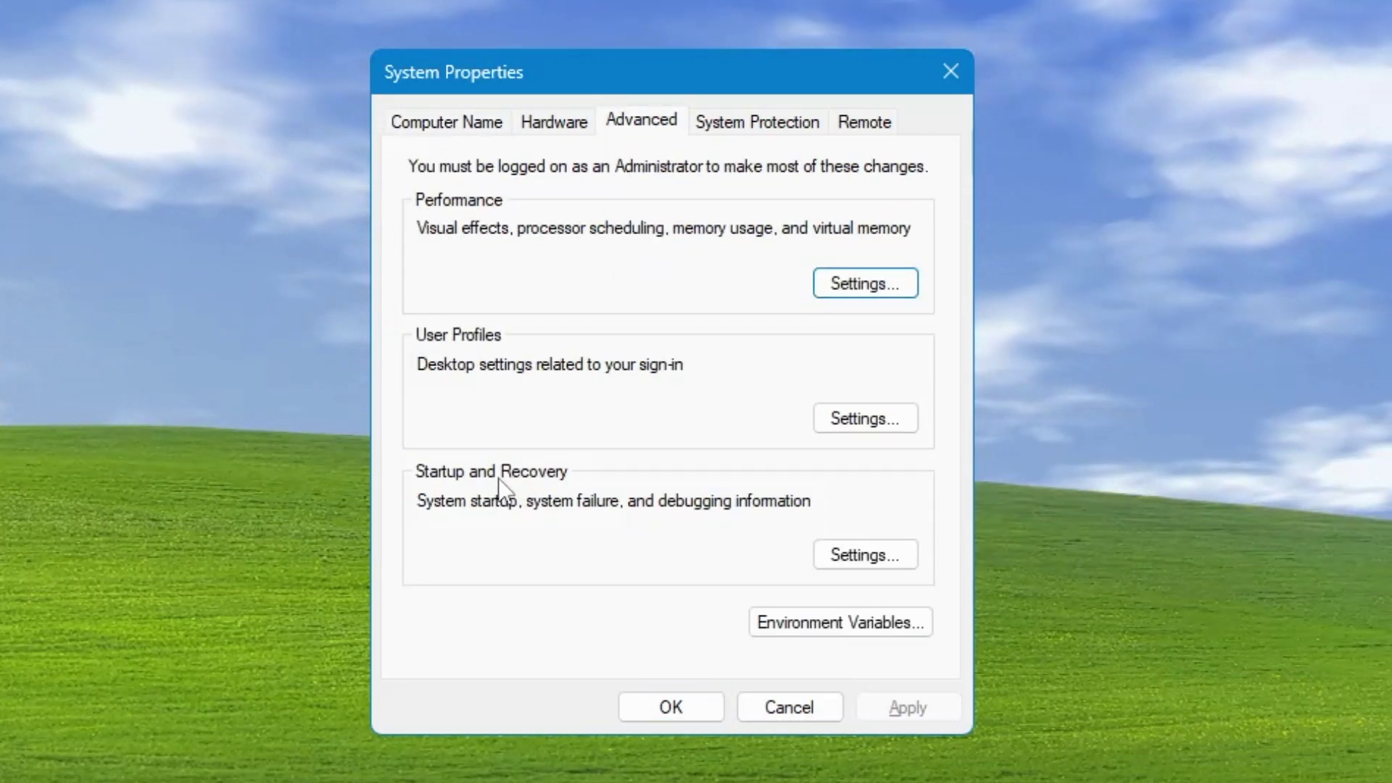
Set Startup and Recovery debugging information to Complete memory dump and confirm.
left_click(867, 556)
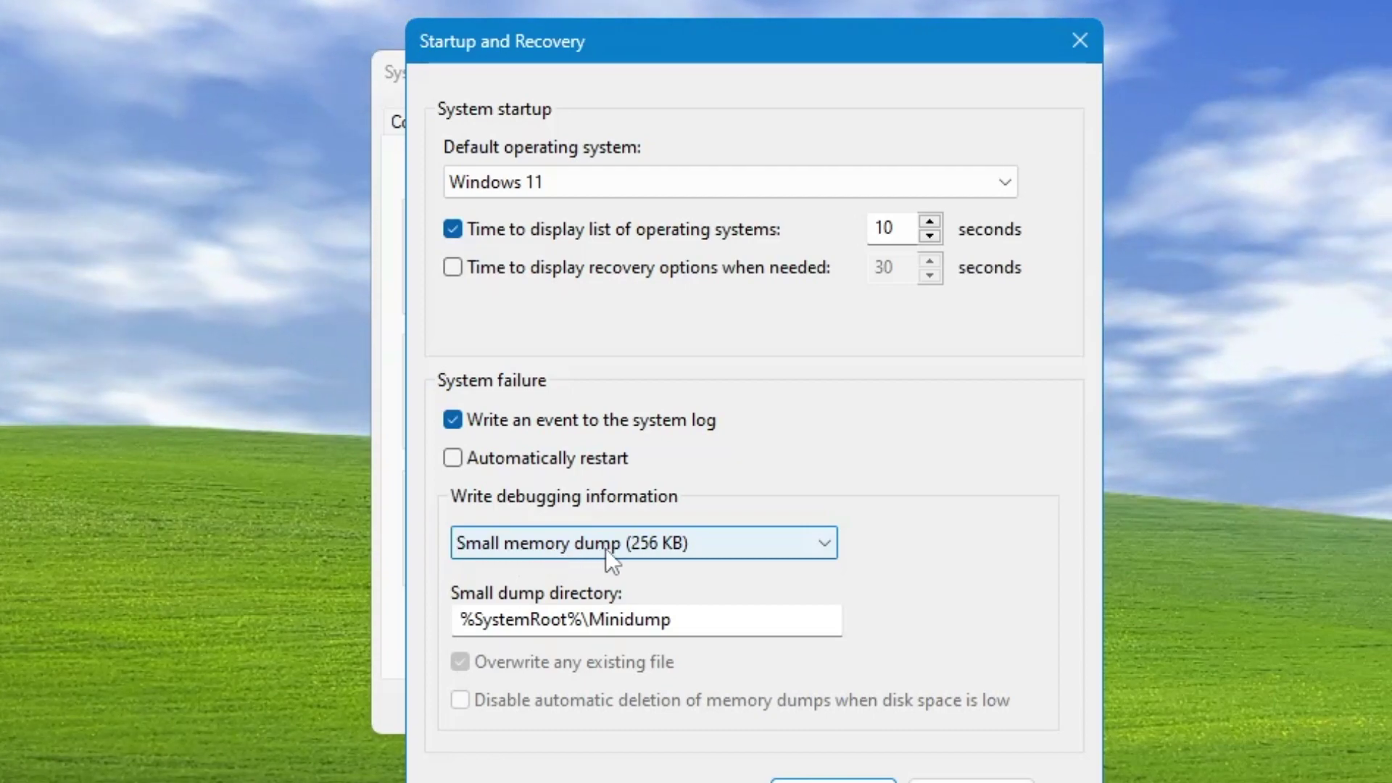
left_click(751, 543)
left_click(751, 542)
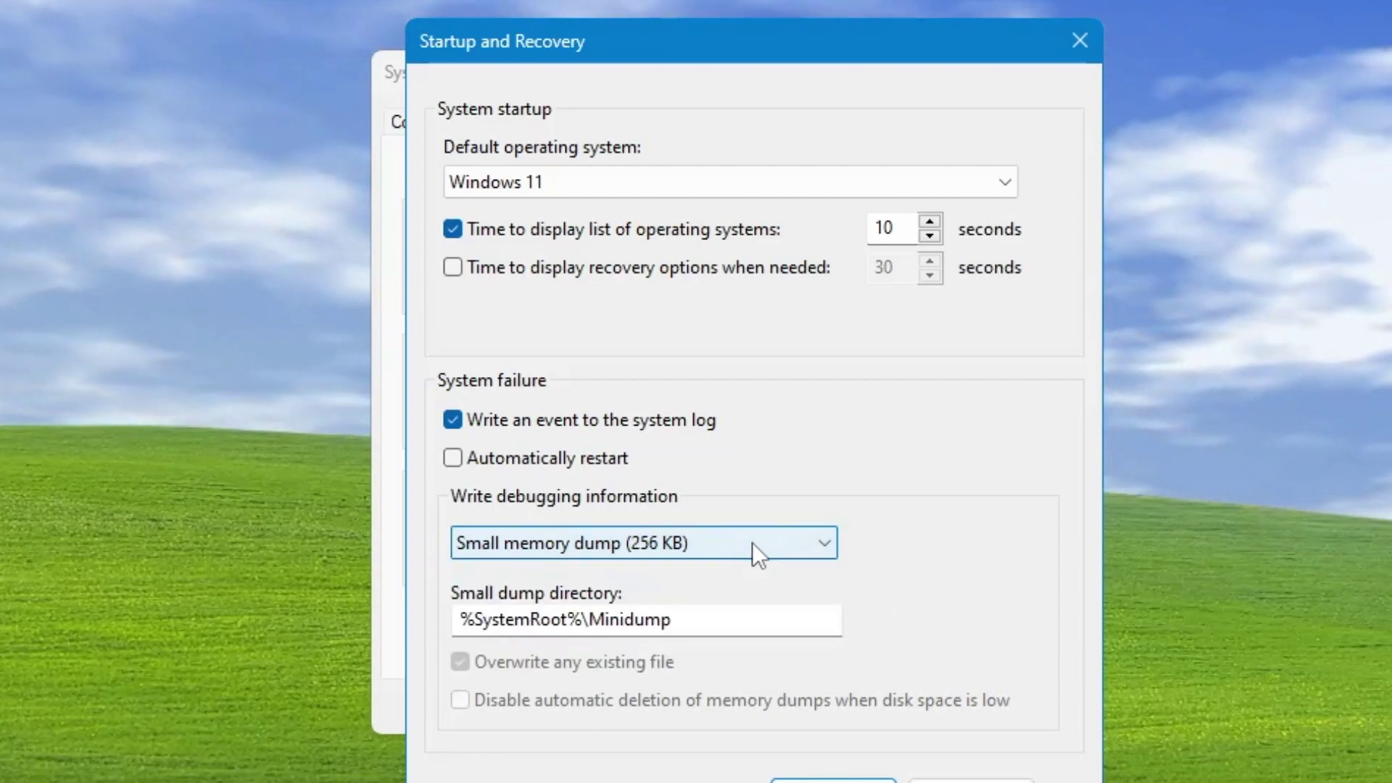
left_click(749, 543)
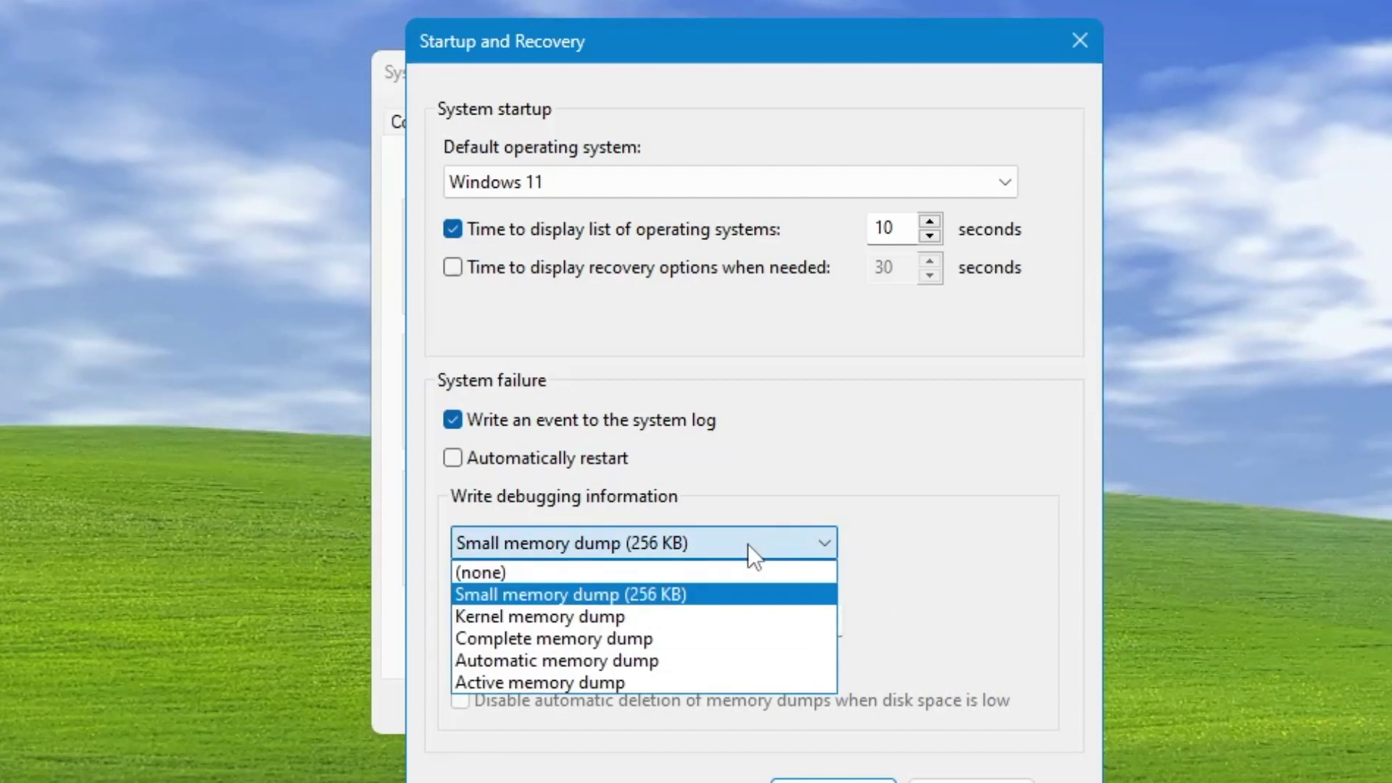
left_click(587, 641)
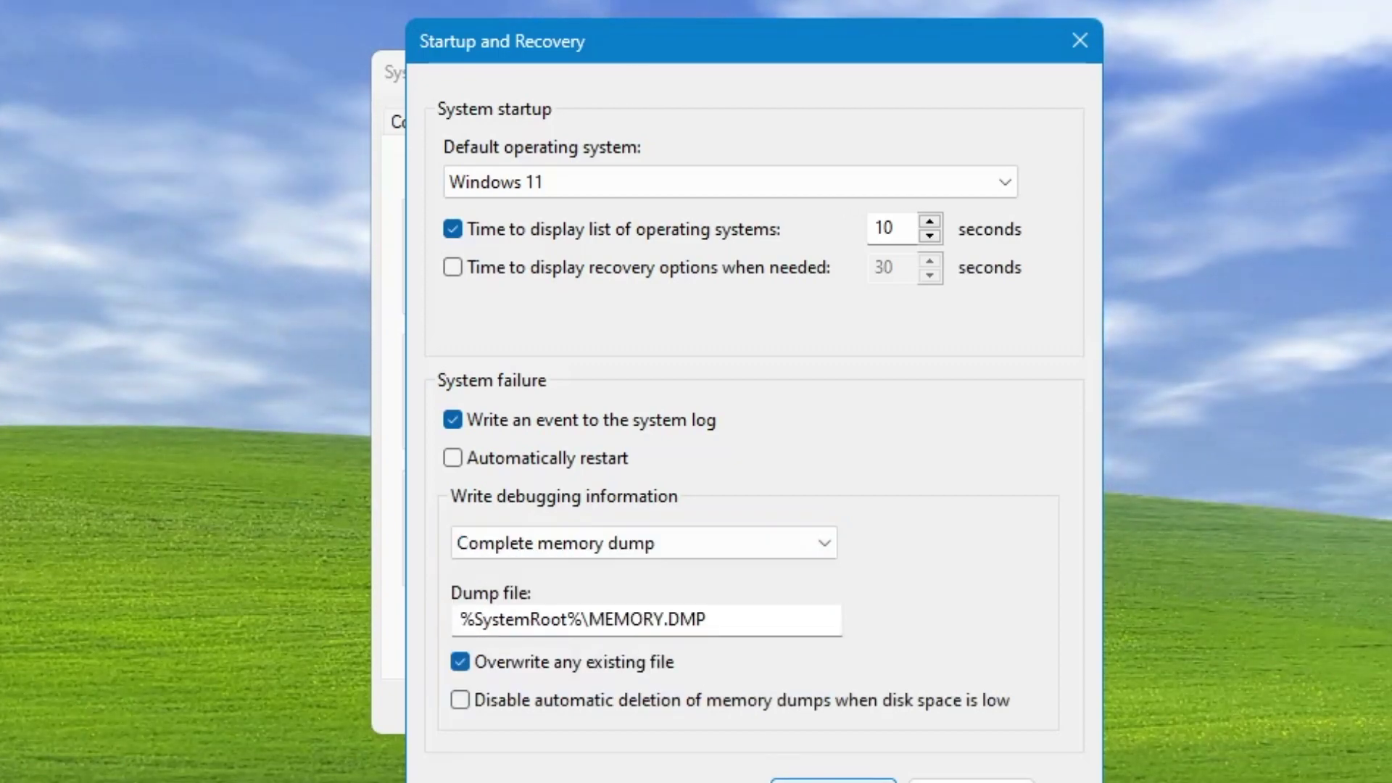
key("Return")
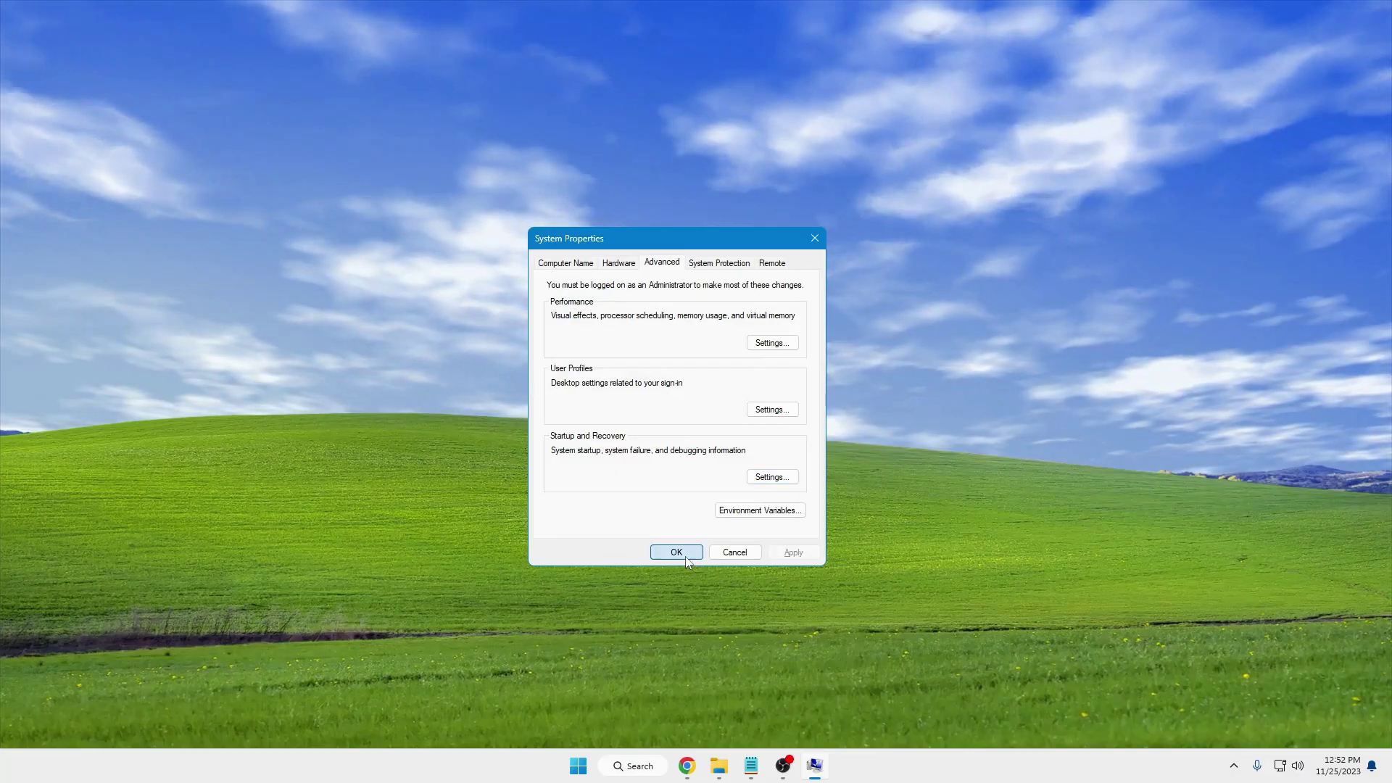
Close System Properties with OK and open the appwiz.cpl installed programs list.
left_click(653, 705)
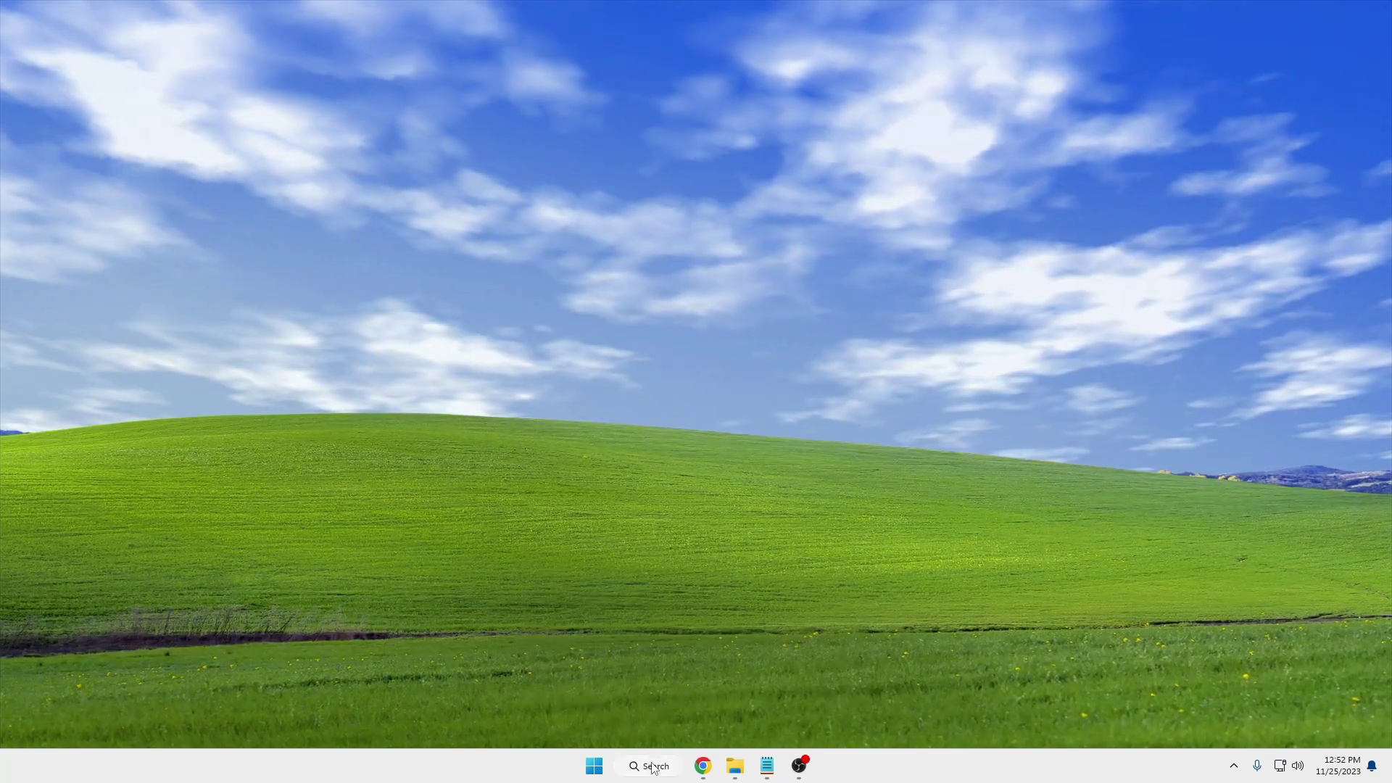
left_click(653, 768)
type("a")
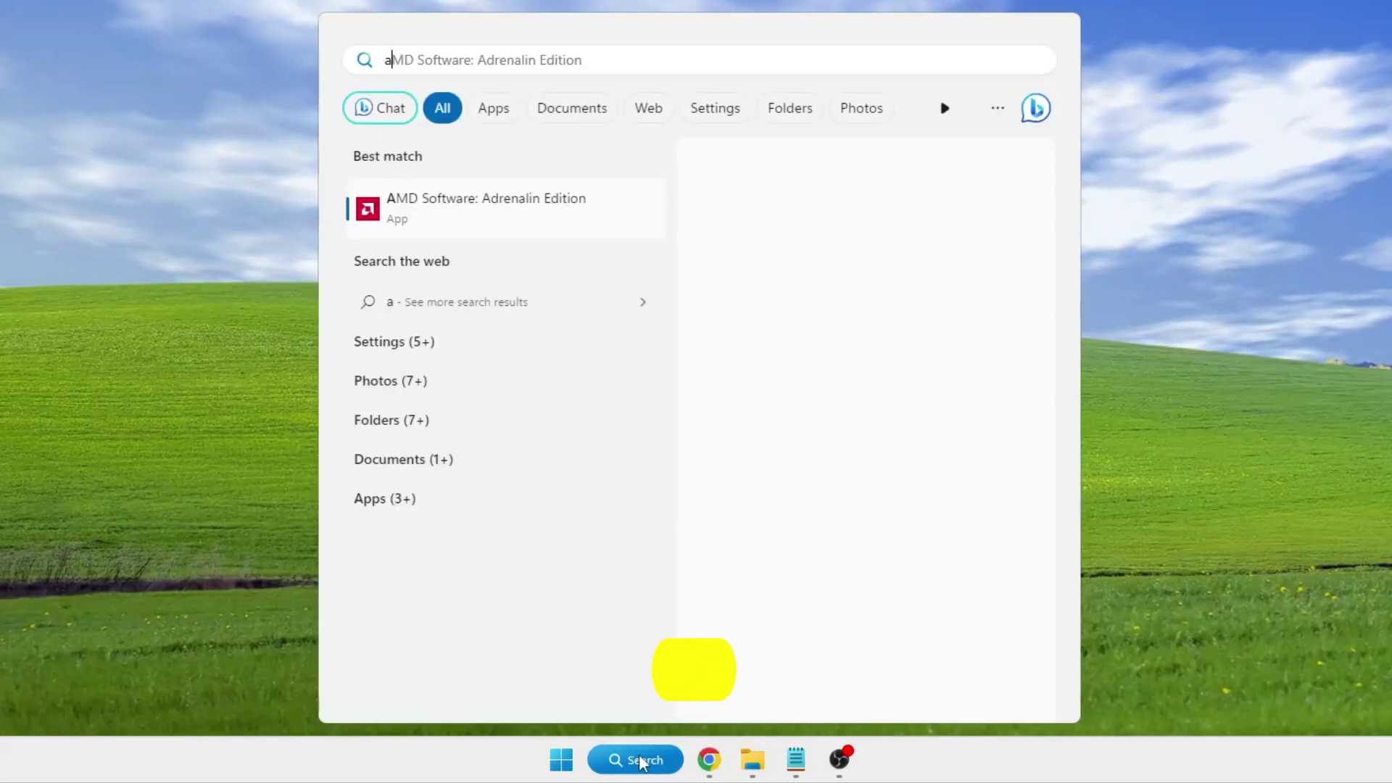
type("ppwiz.cpl")
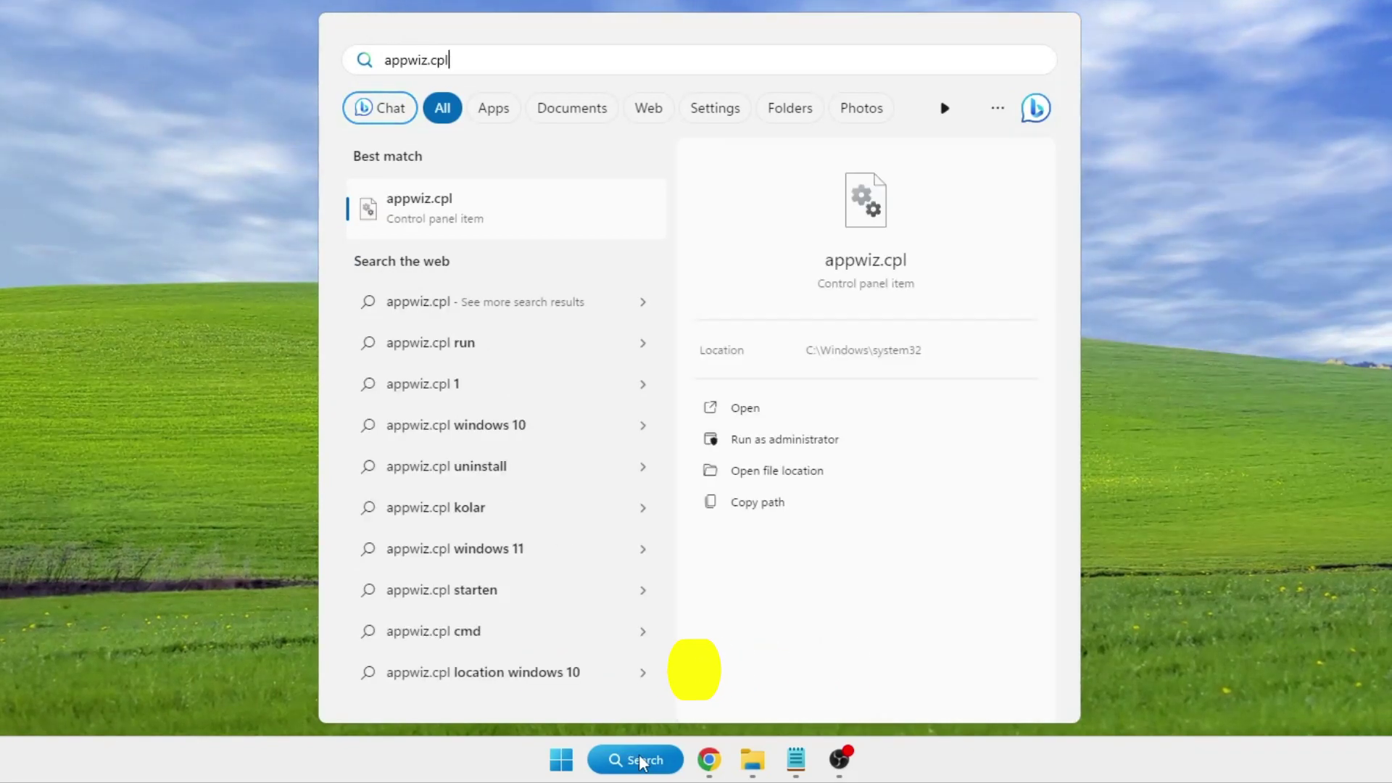
key("Return")
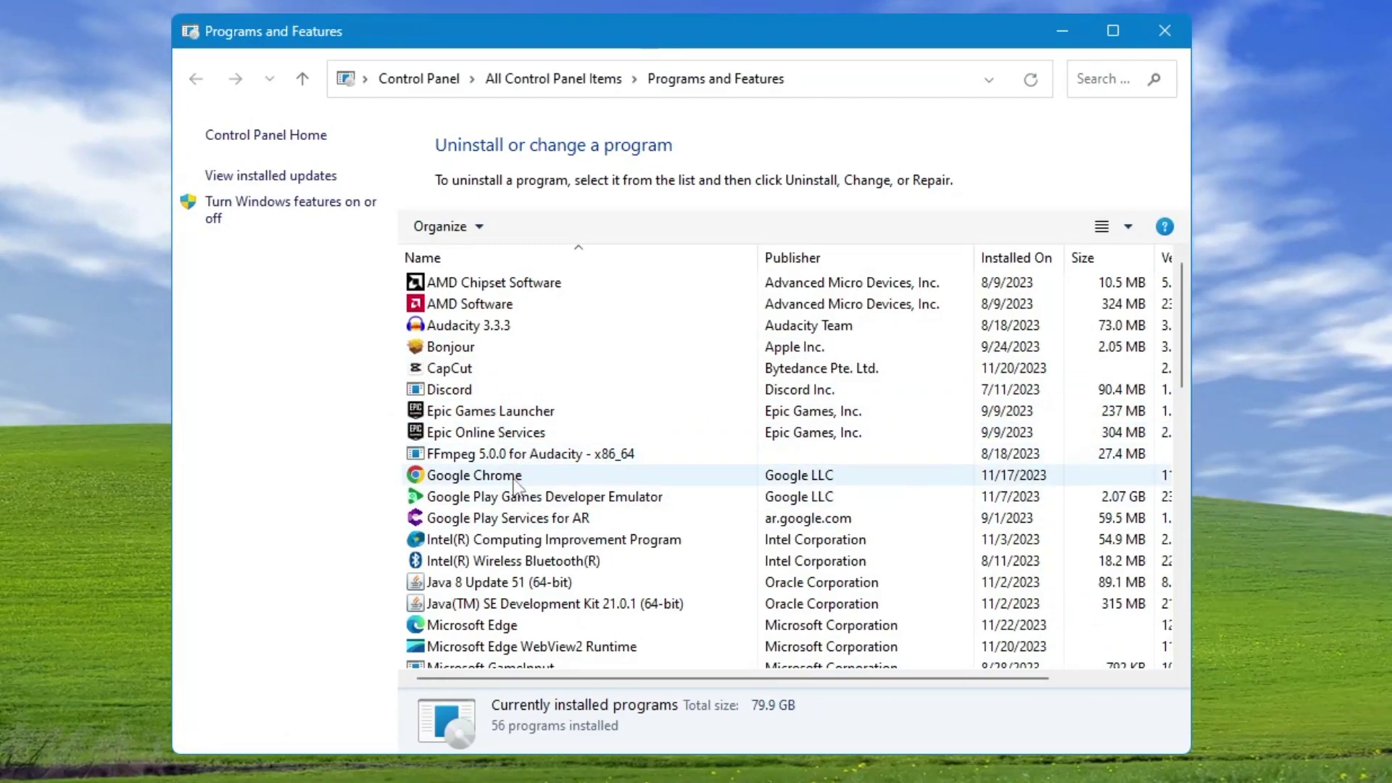
Select Roblox Player for MyPC in the installed programs list.
left_click(531, 419)
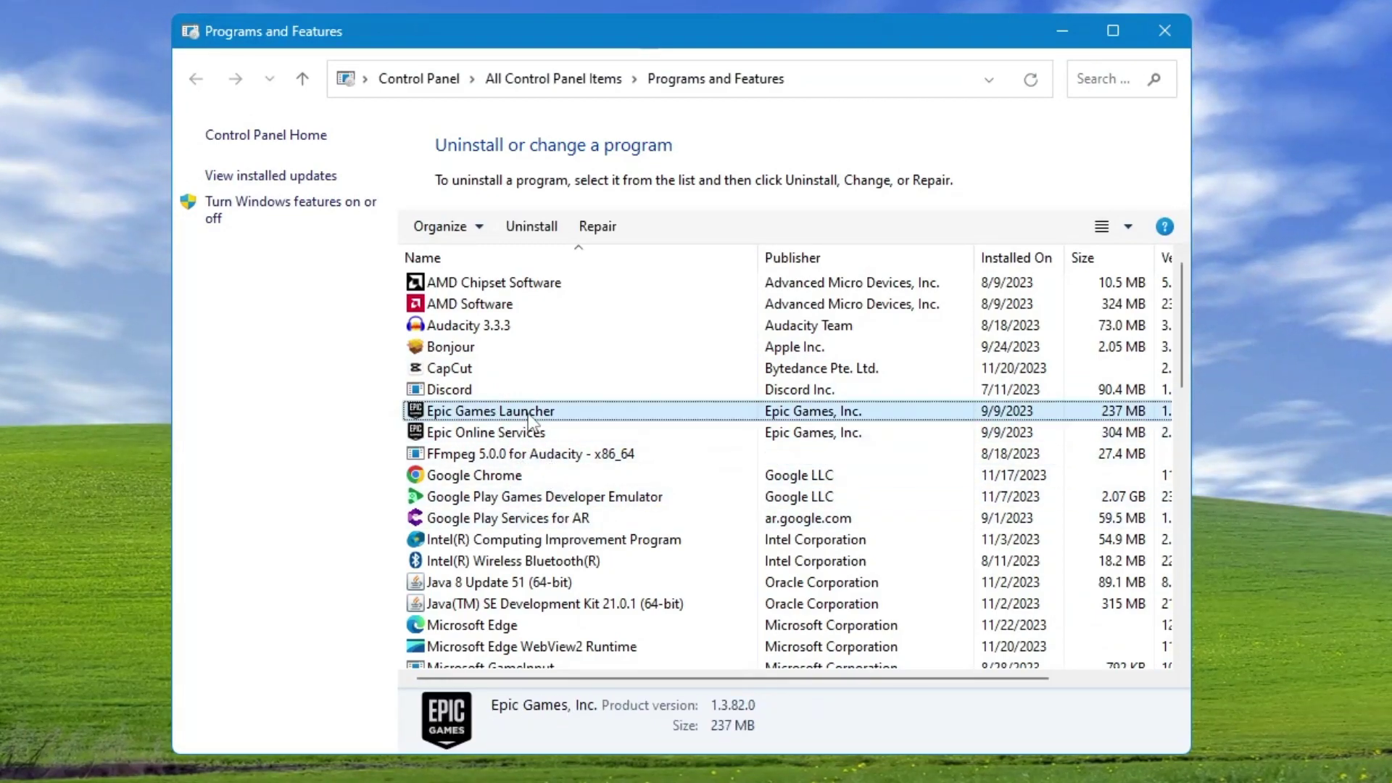
key("r")
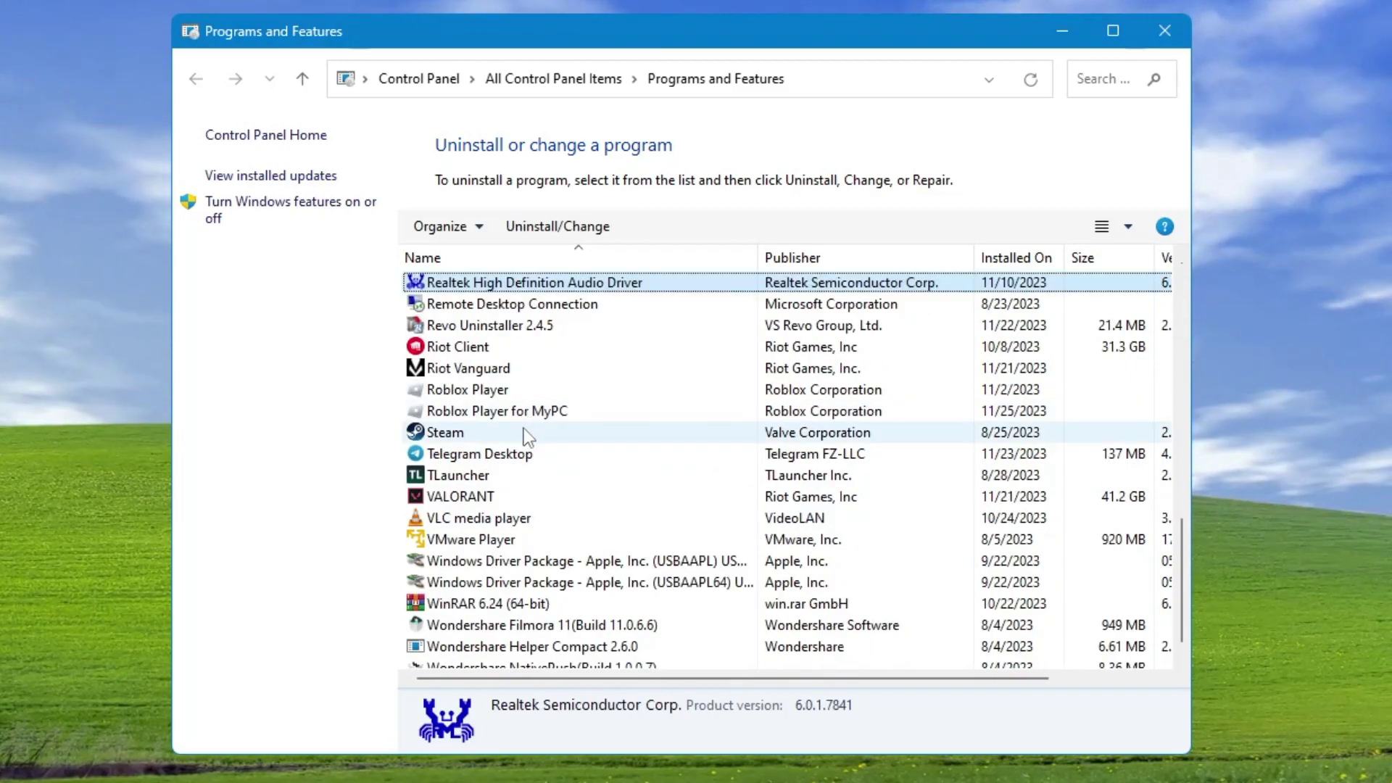
key("Down")
key("Down")
key("Down")
key("Down")
key("Down")
key("Down")
Uninstall Roblox Player for MyPC and Roblox Player, then close Programs and Features.
left_click(531, 226)
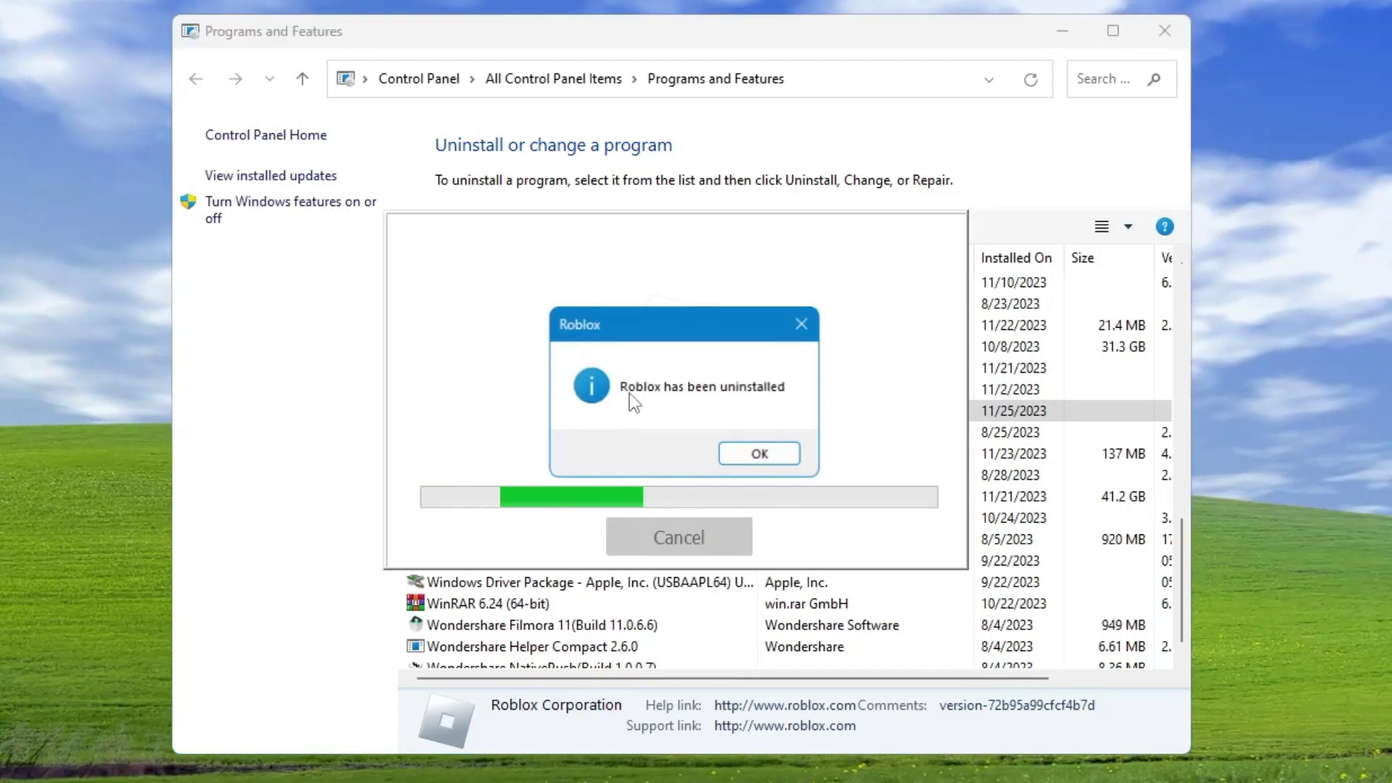
left_click(747, 450)
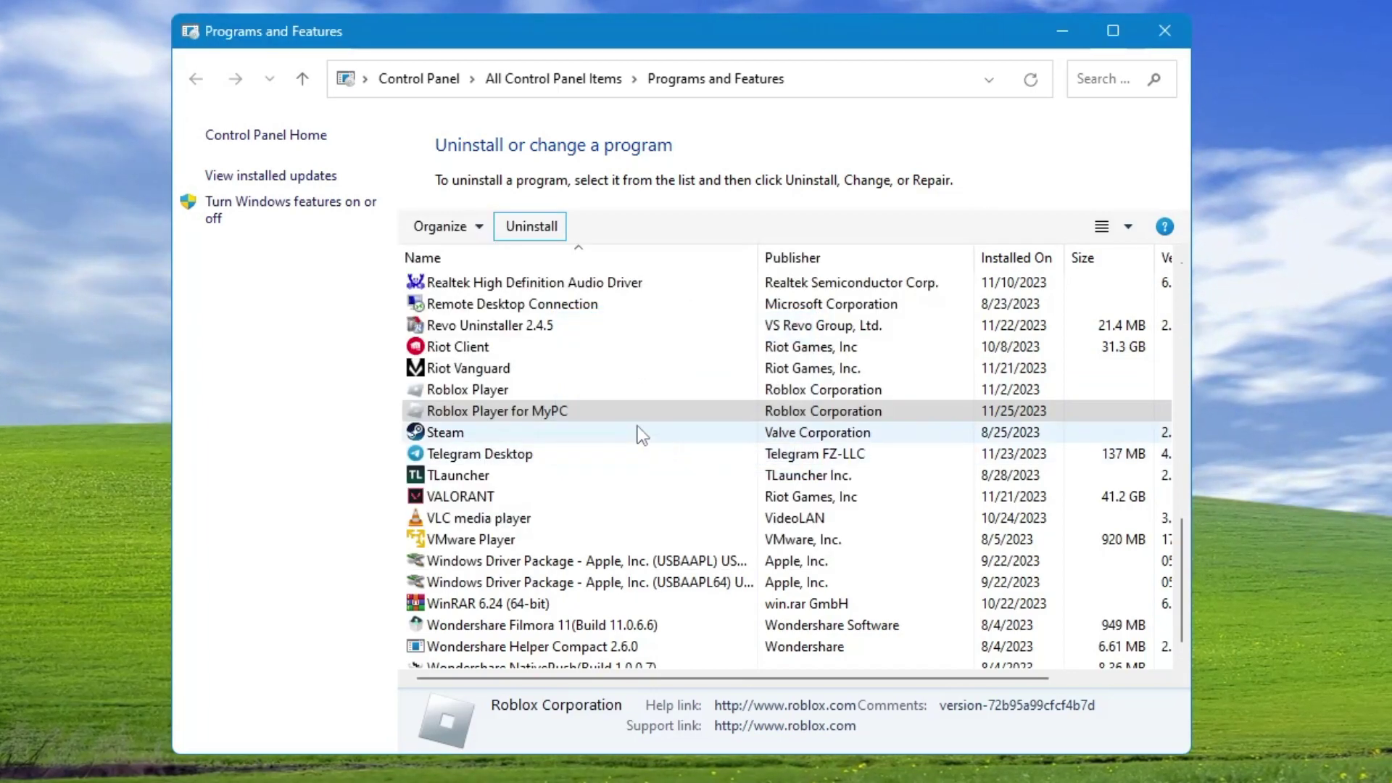
left_click(498, 394)
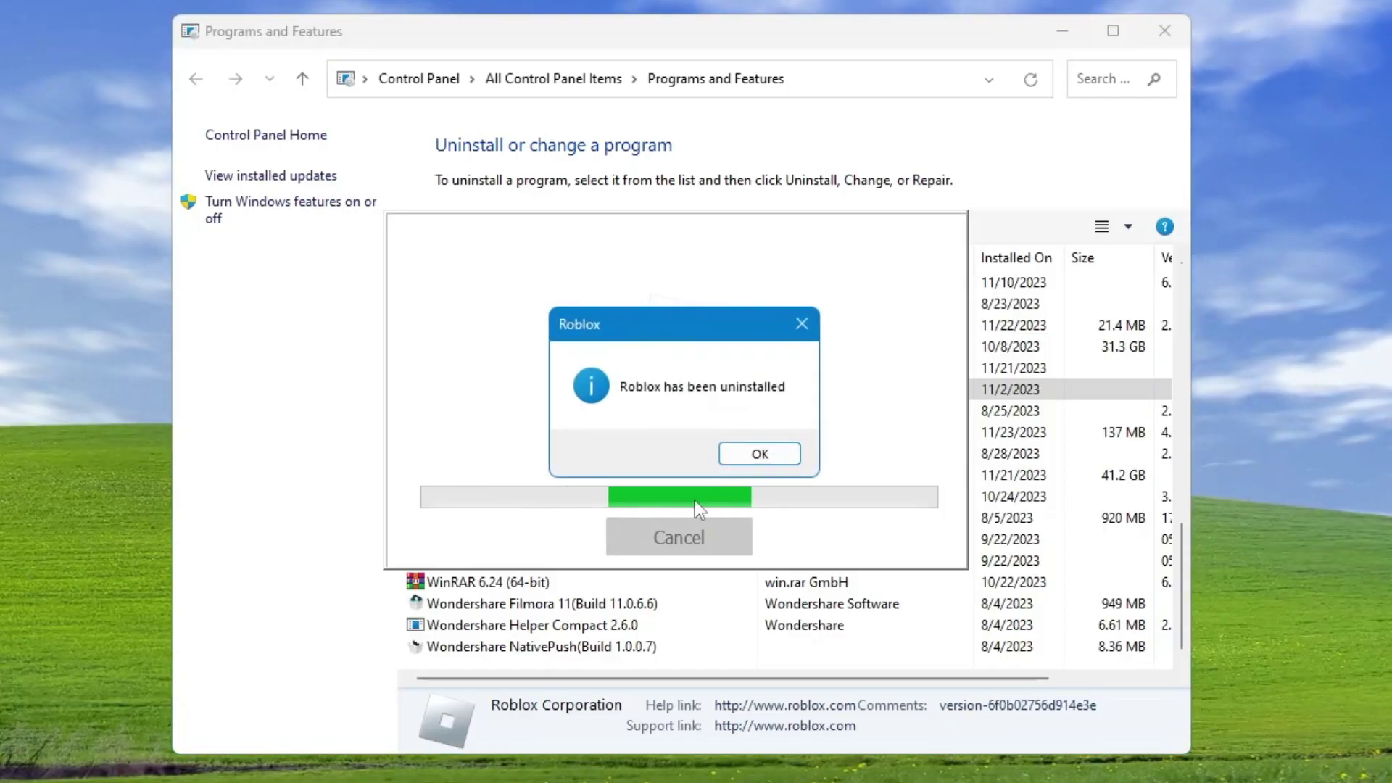
left_click(760, 454)
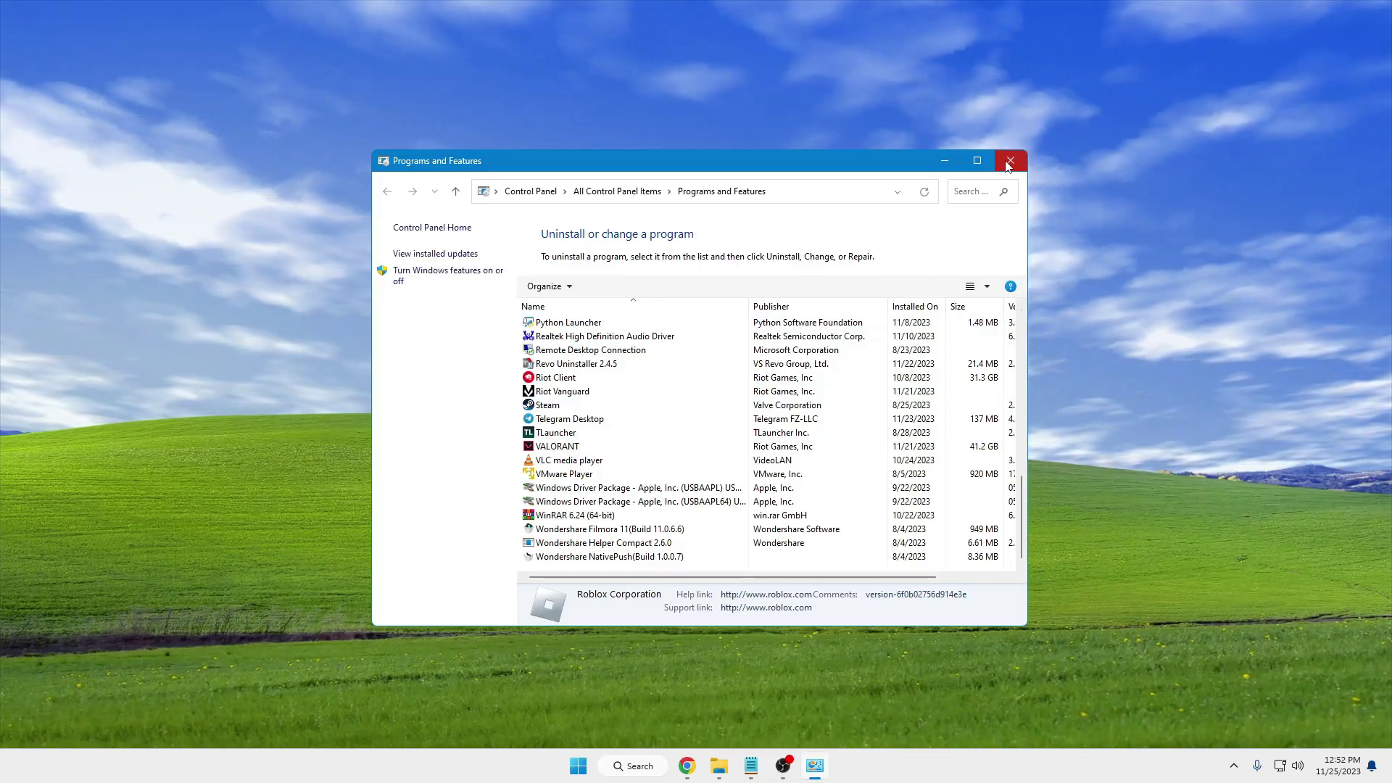
left_click(1164, 30)
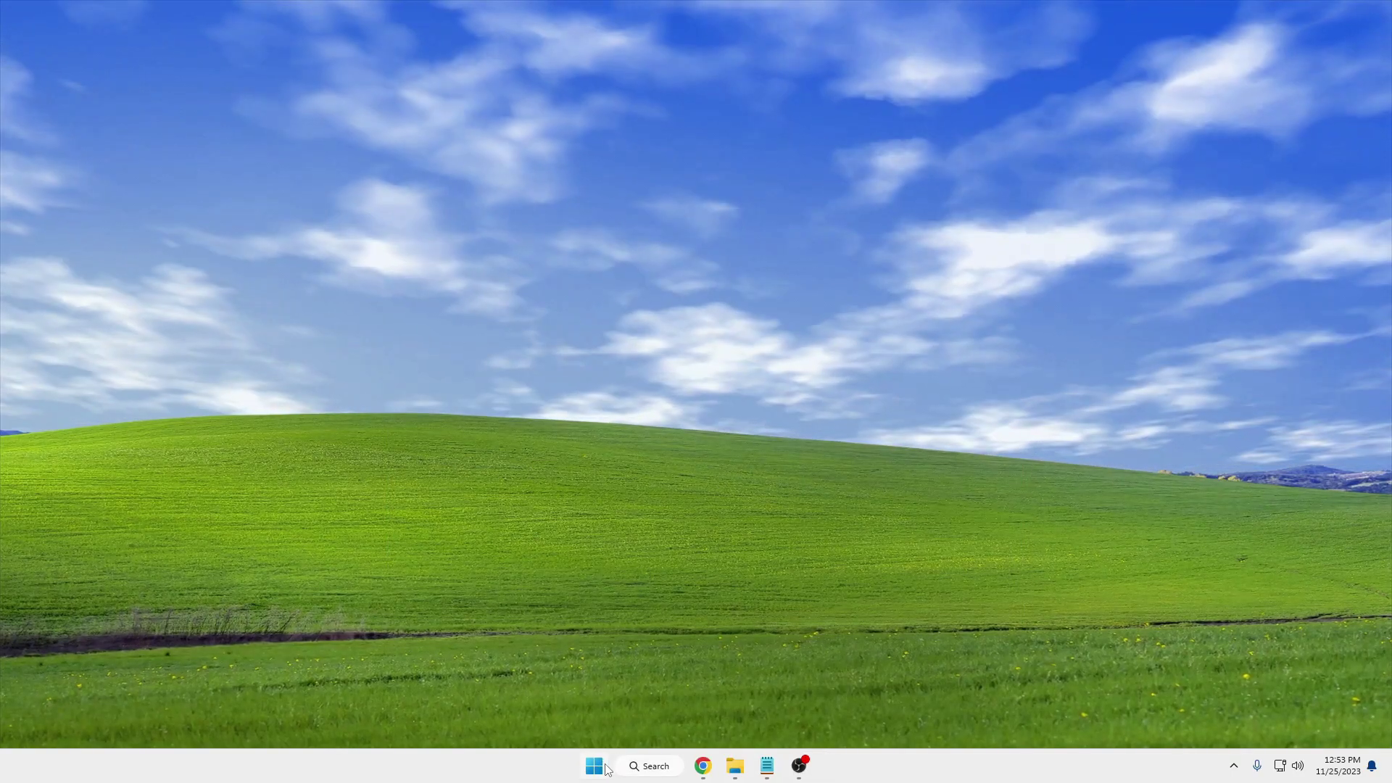
right_click(608, 769)
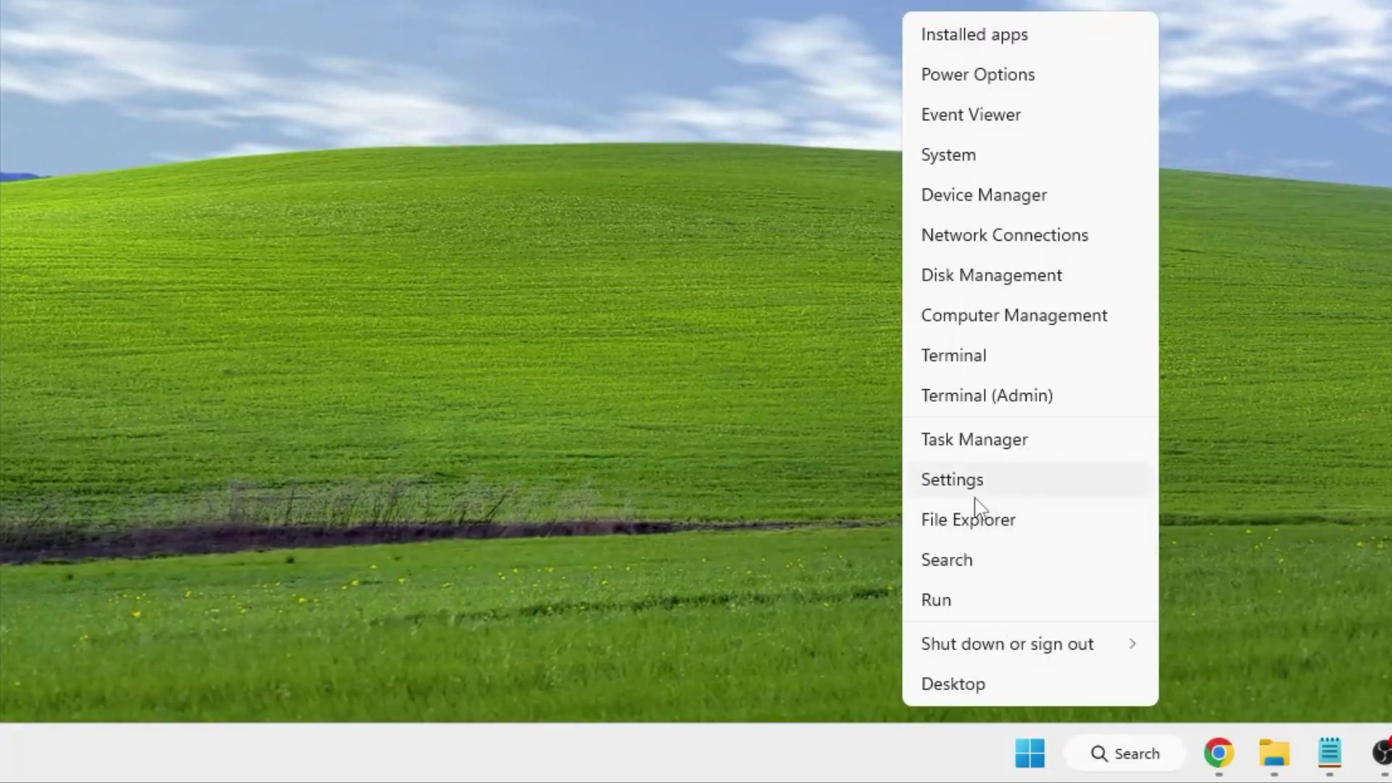
Open the Run dialog with %localappdata% in the Open box.
left_click(970, 600)
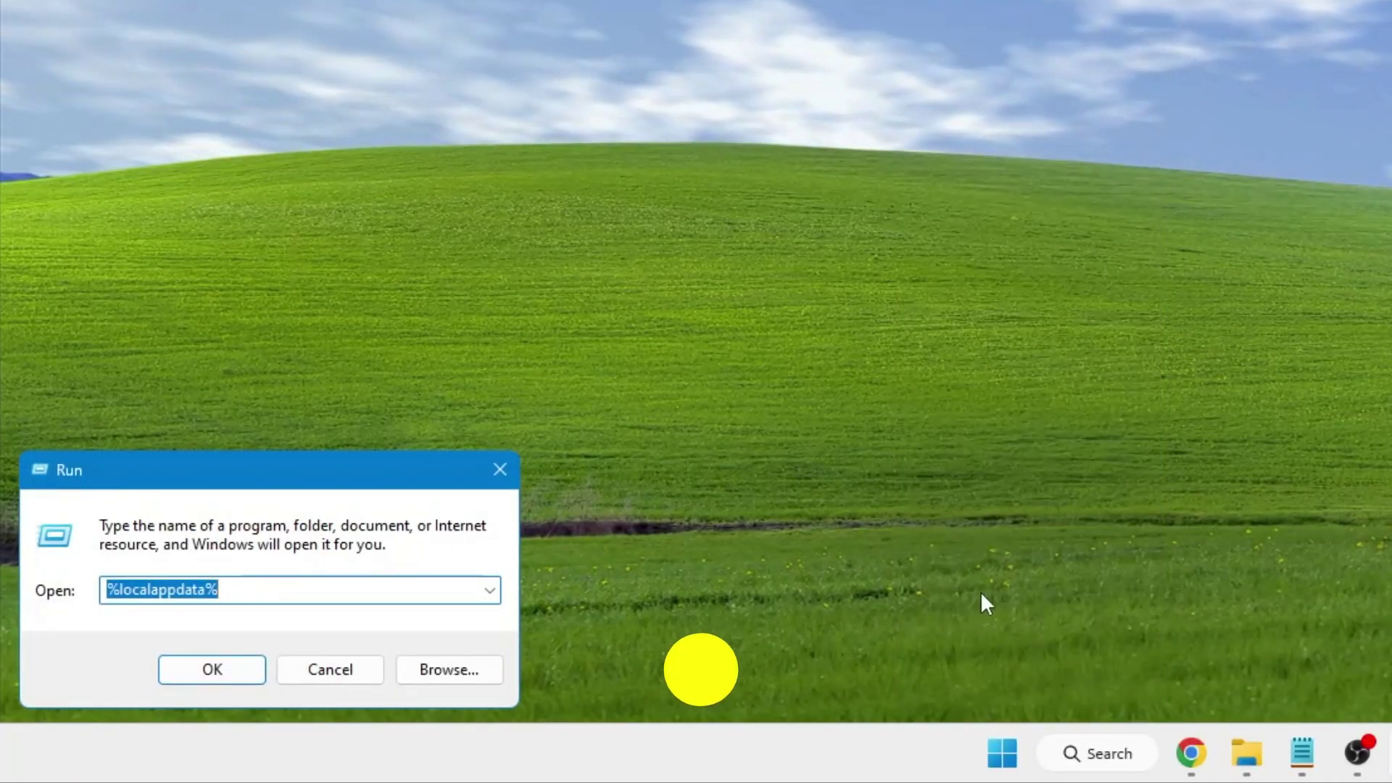
key("Left")
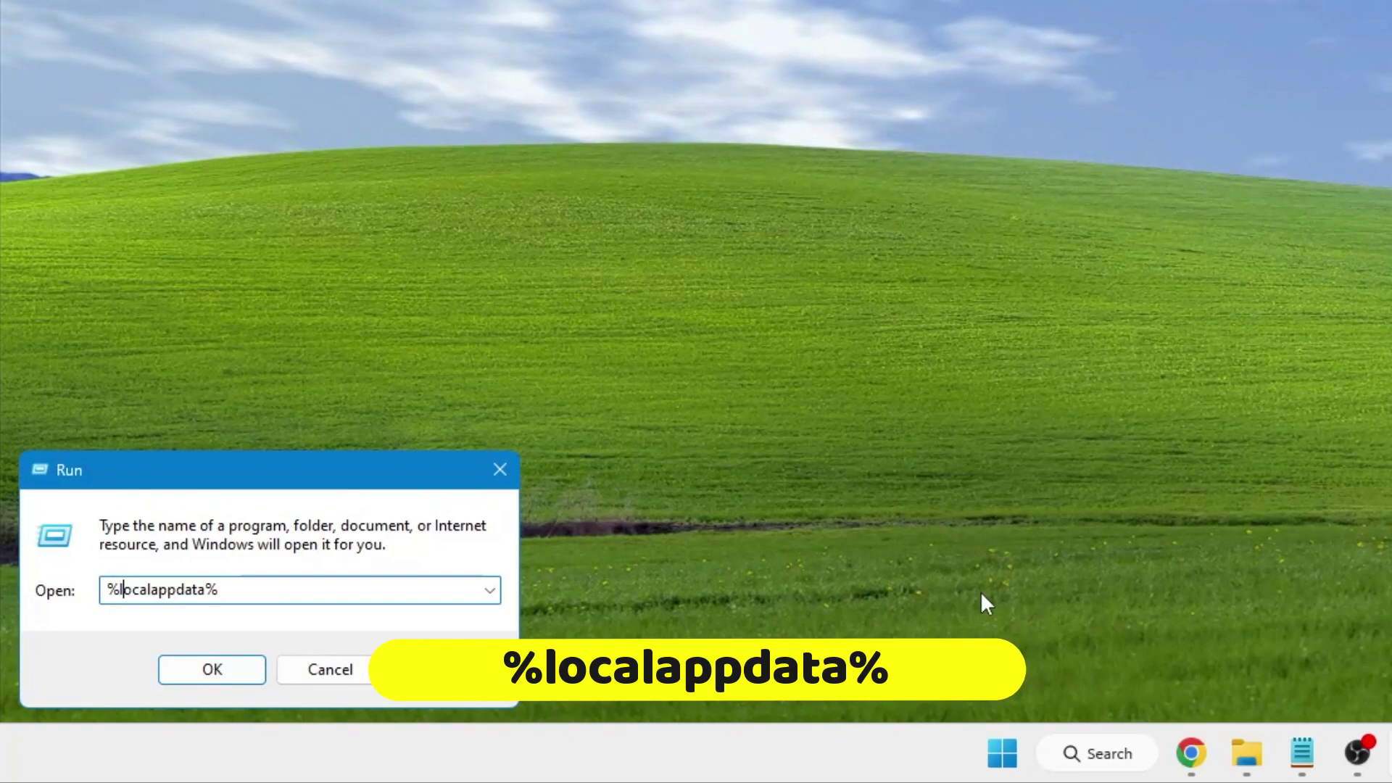
key("Right")
key("Right")
key("Right")
key("Right")
key("Right")
key("Right")
key("Right")
key("Right")
key("Right")
key("Right")
key("Right")
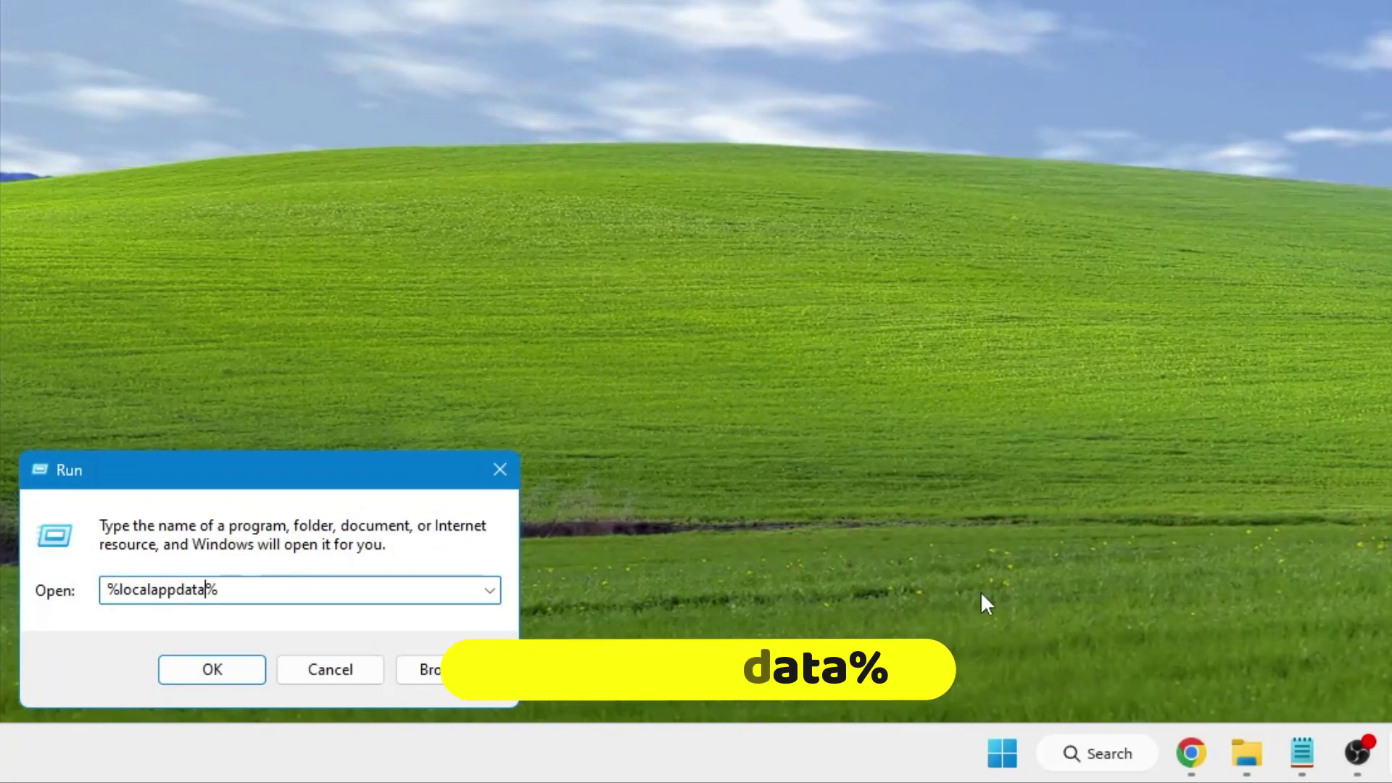
Open %localappdata%, delete the Roblox folder, and close File Explorer.
left_click(236, 671)
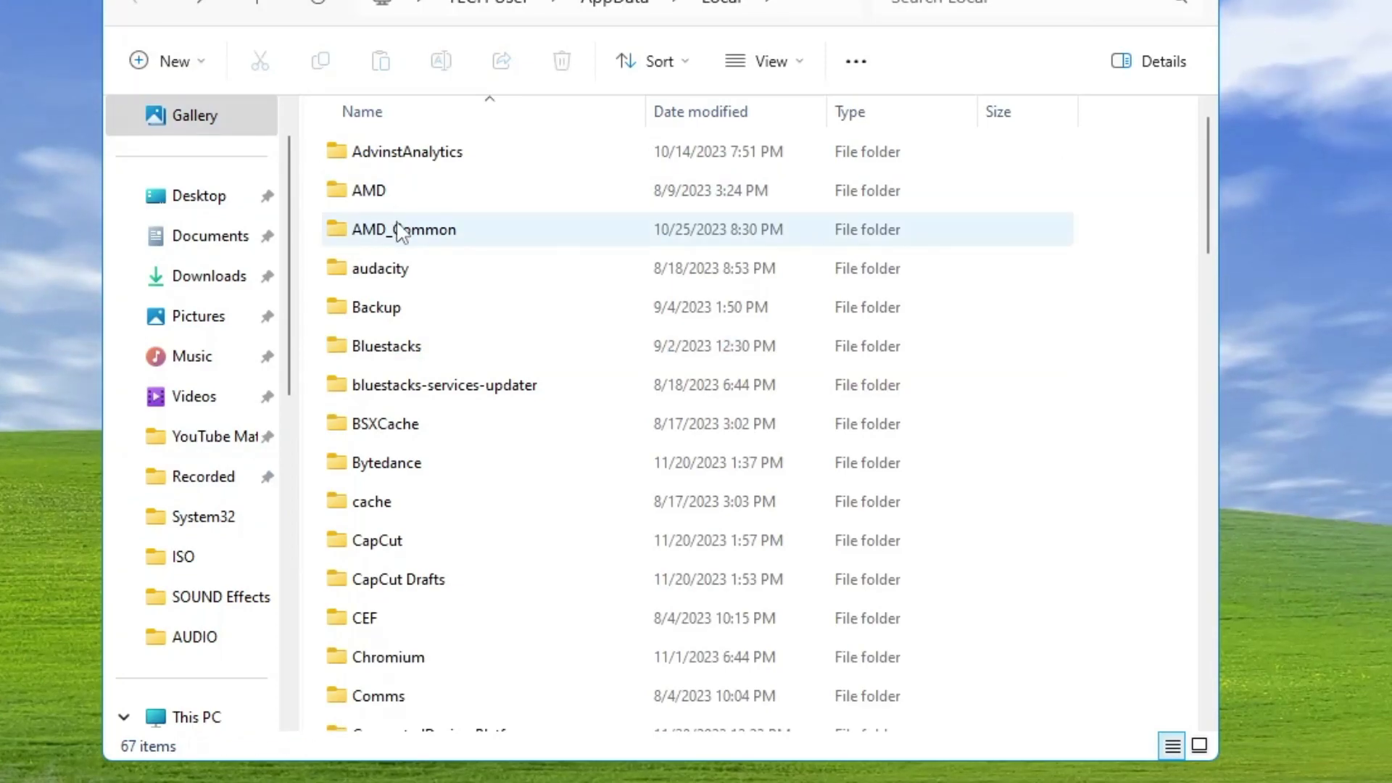
left_click(399, 232)
type("riot")
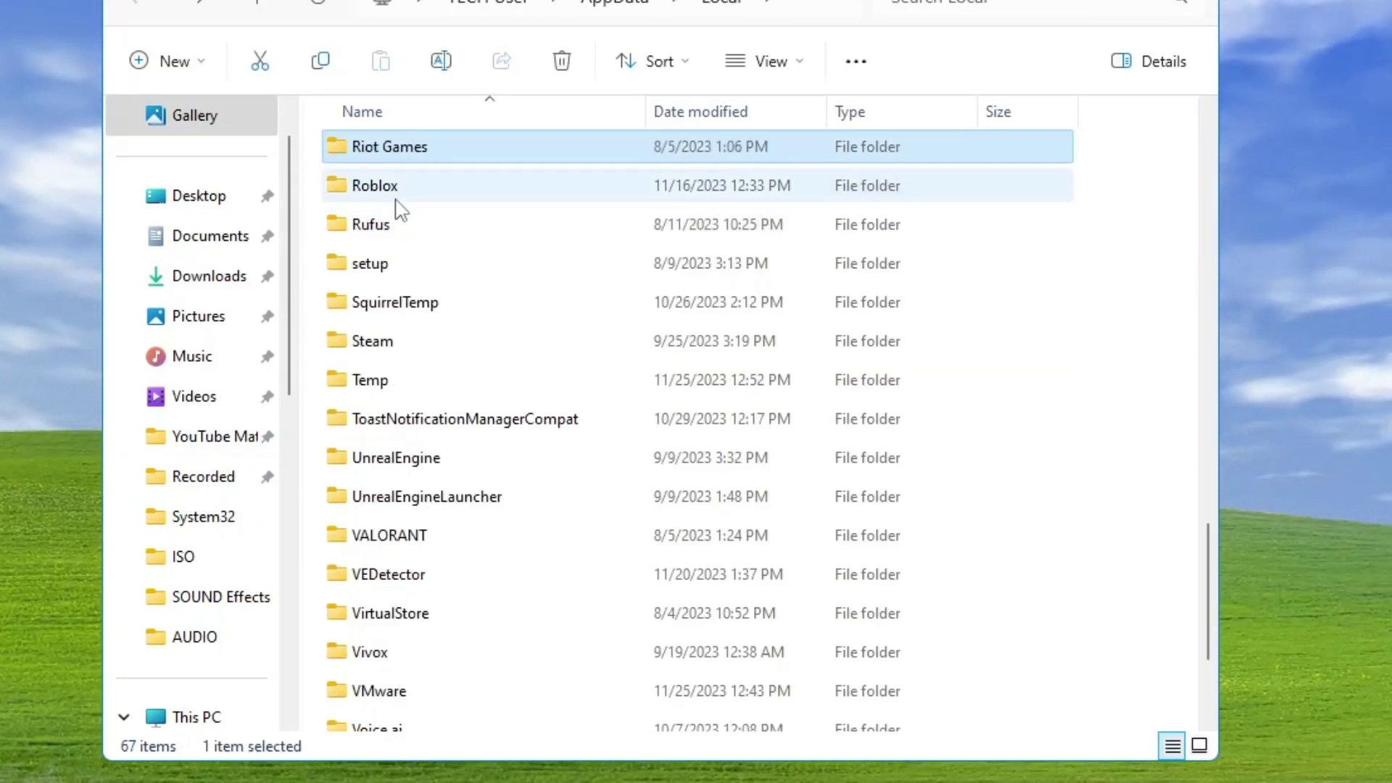
left_click(404, 197)
right_click(413, 194)
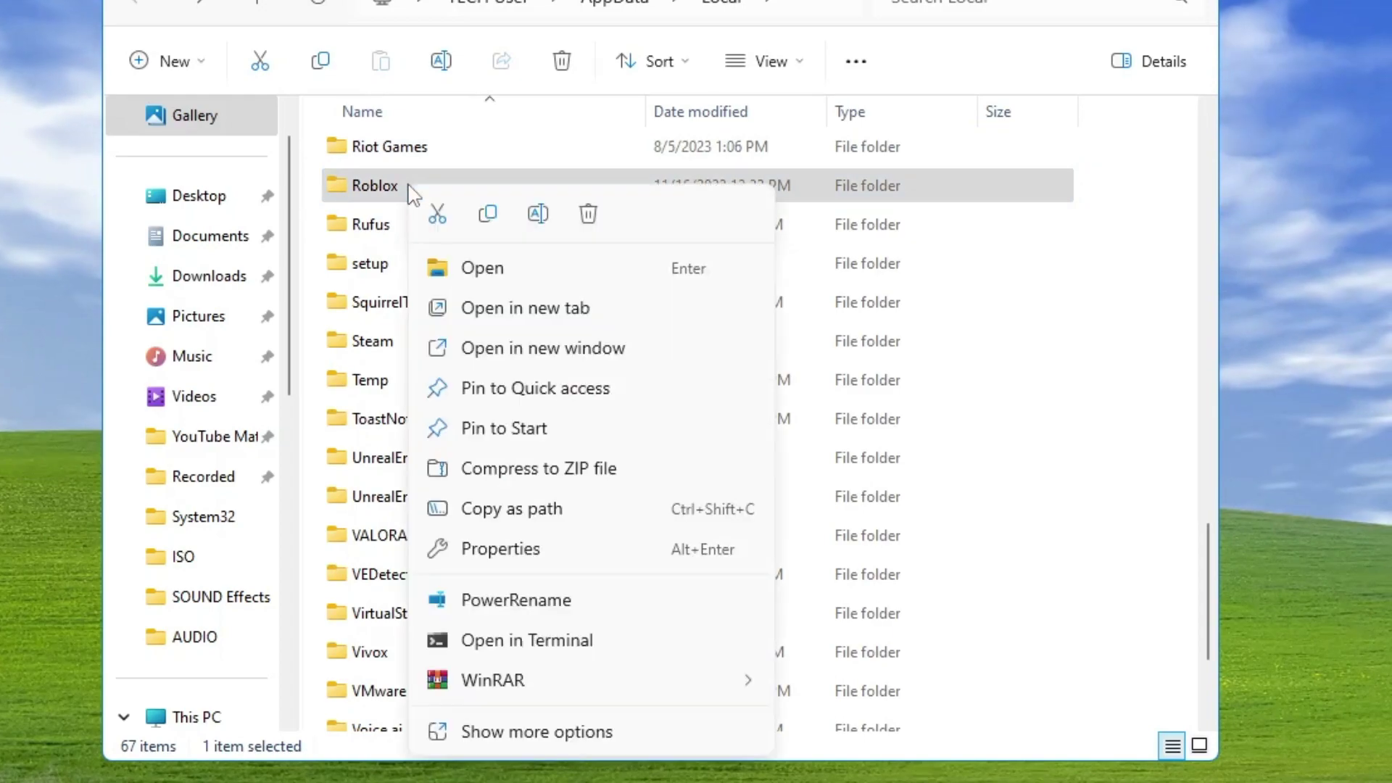
left_click(588, 216)
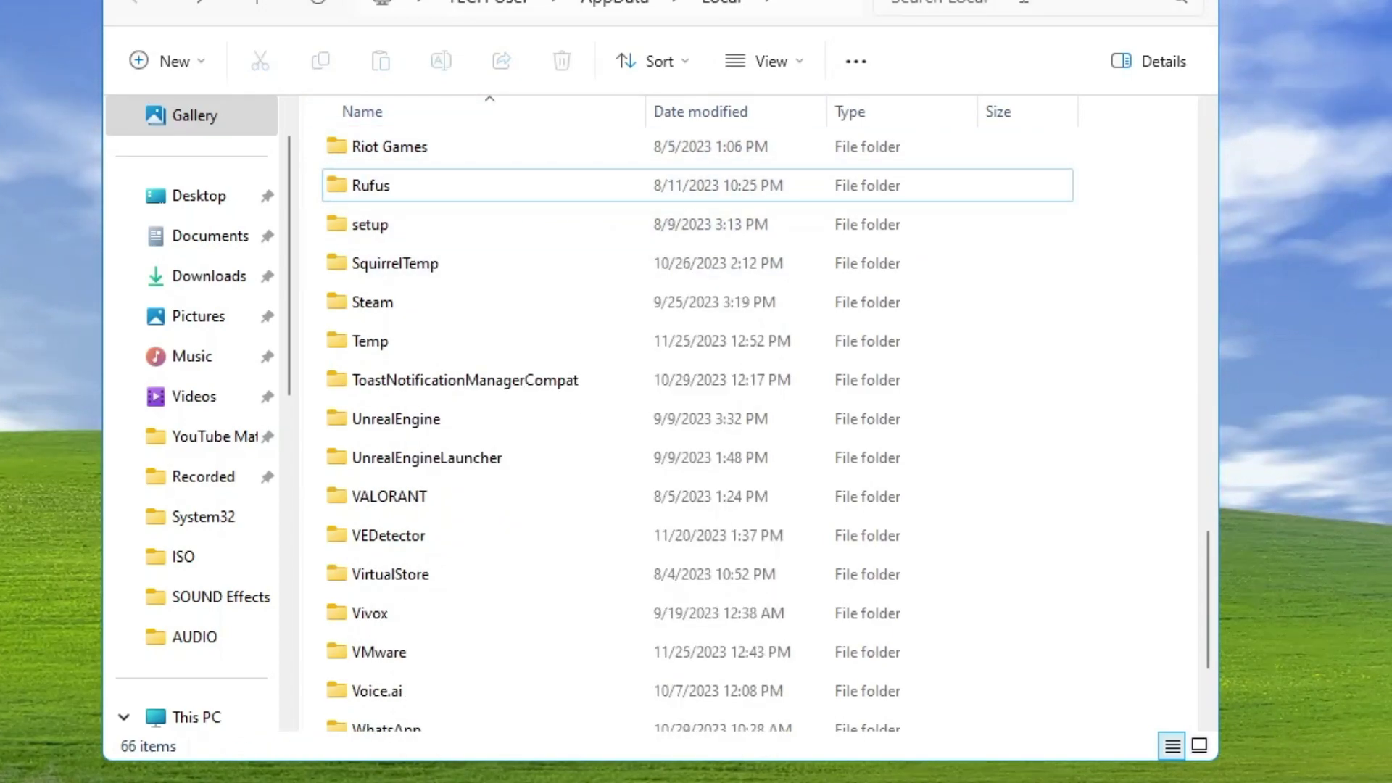
left_click(994, 128)
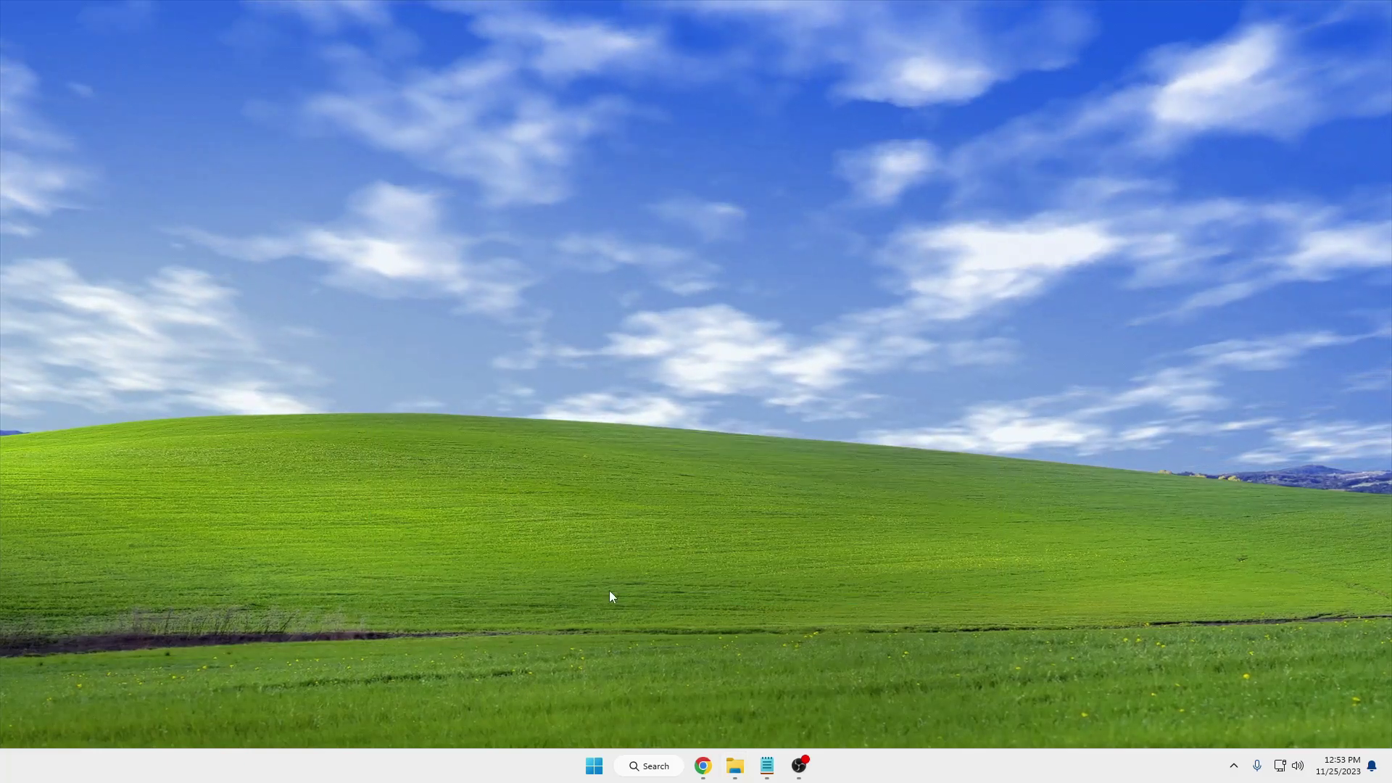
Open Windows Settings on the Privacy & security page.
right_click(591, 760)
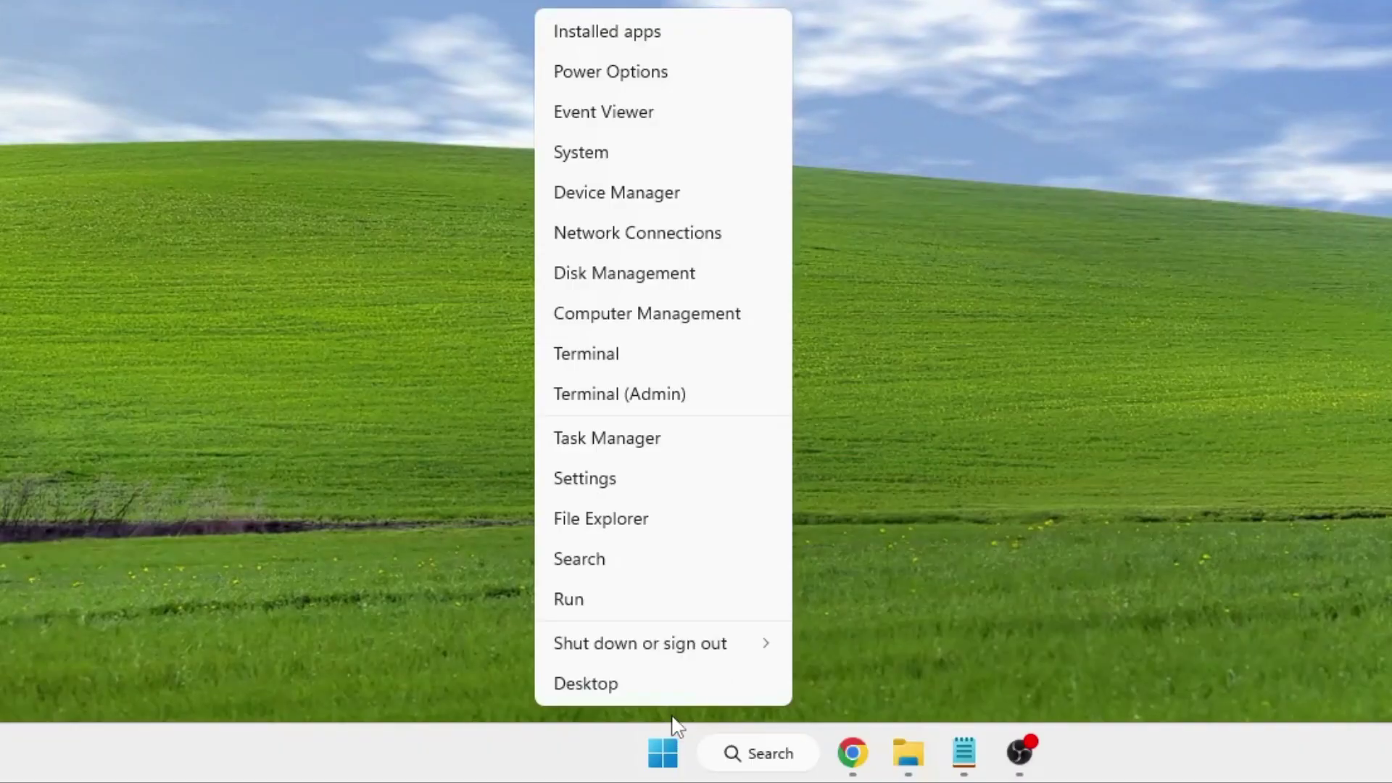
left_click(644, 484)
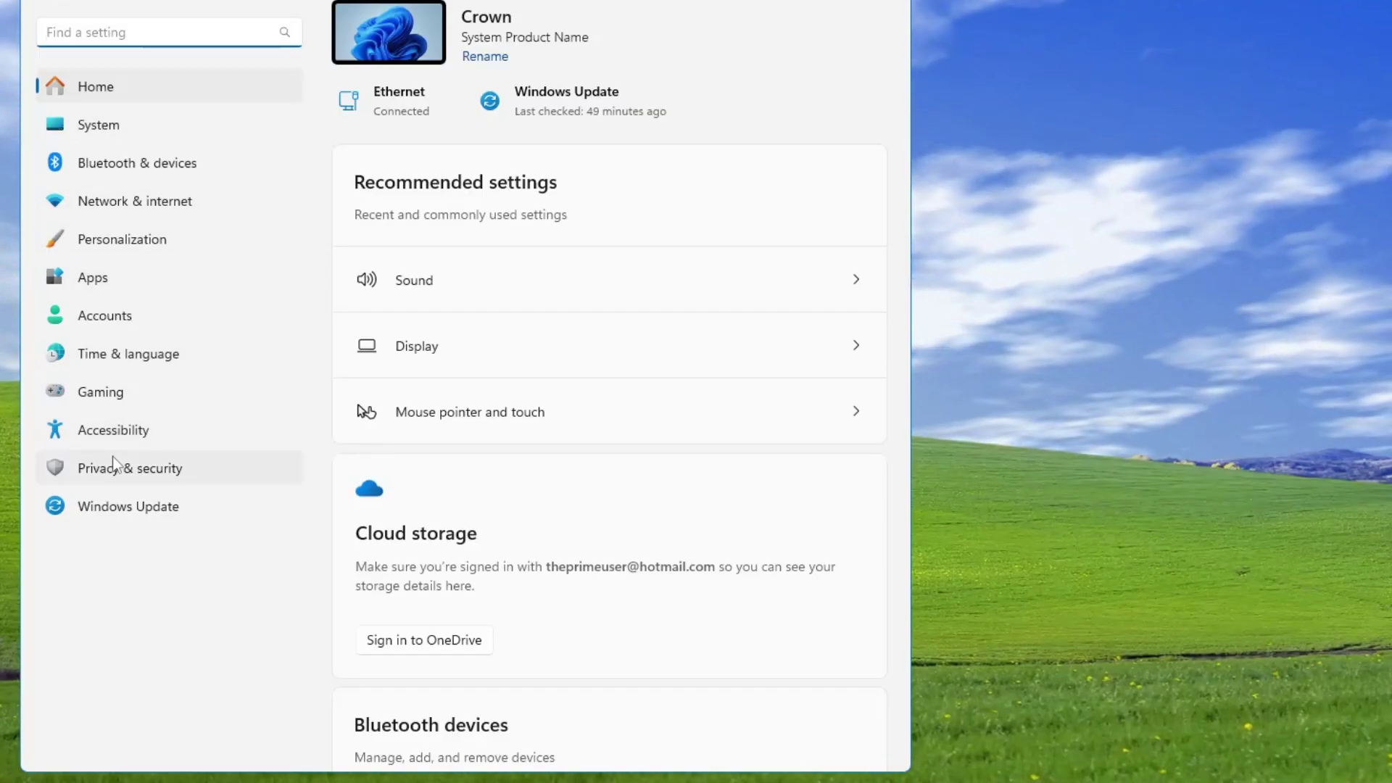
left_click(132, 468)
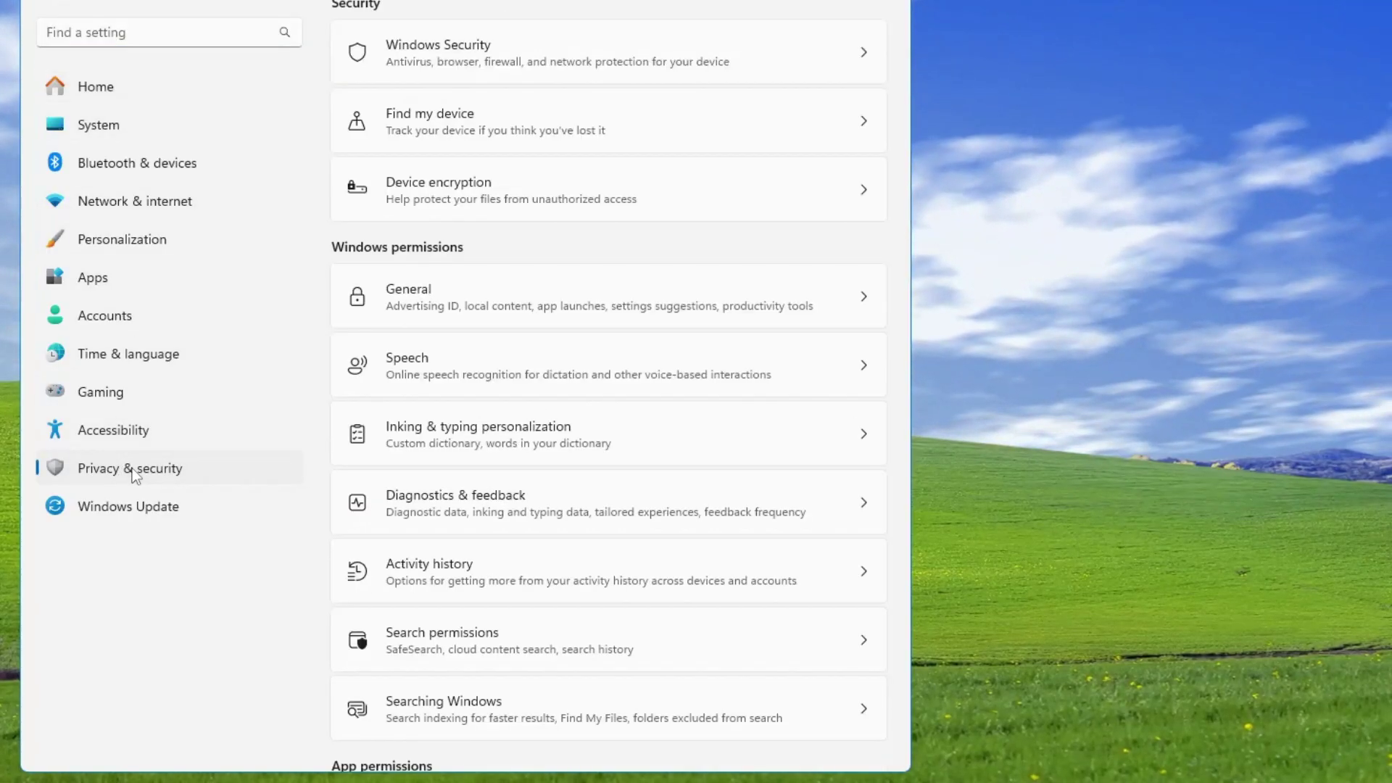
Turn off Memory integrity under Core isolation in Windows Security.
left_click(477, 66)
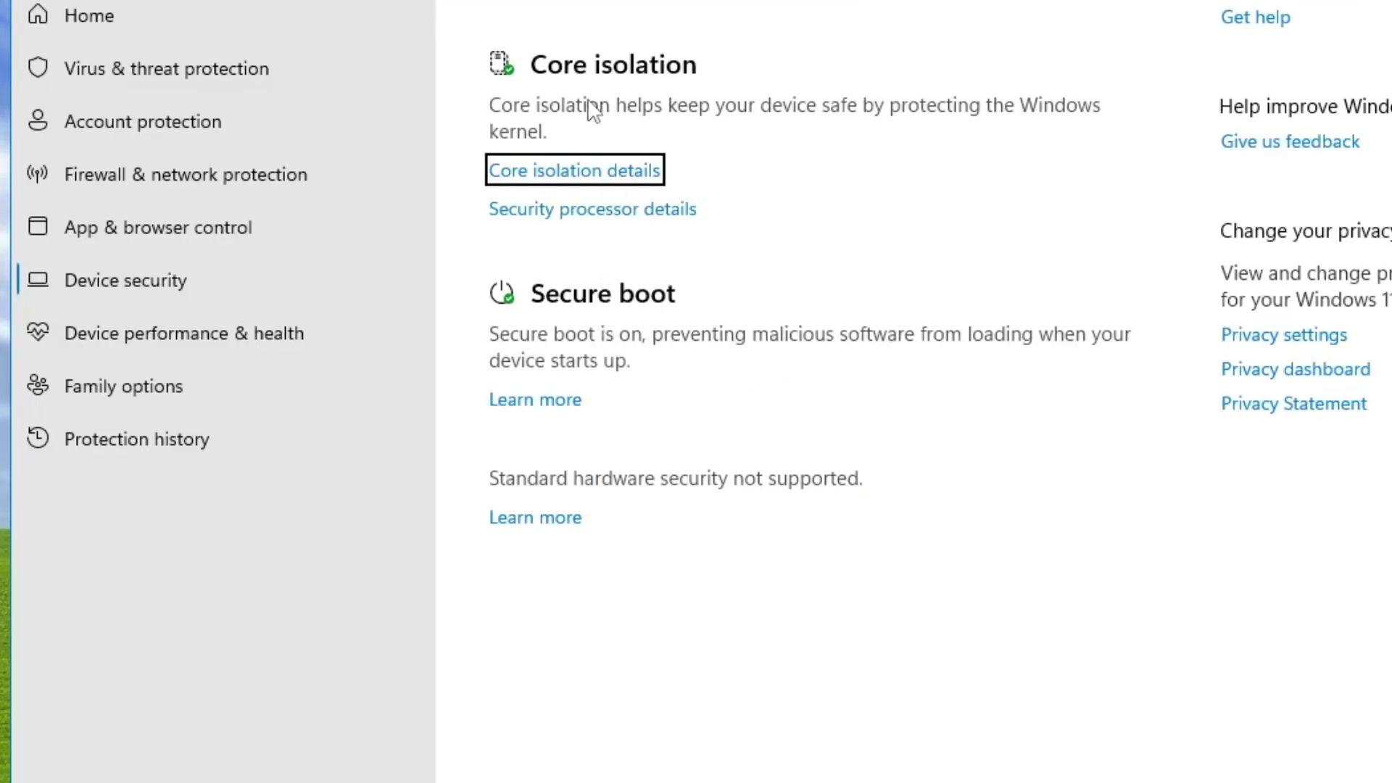
left_click(576, 178)
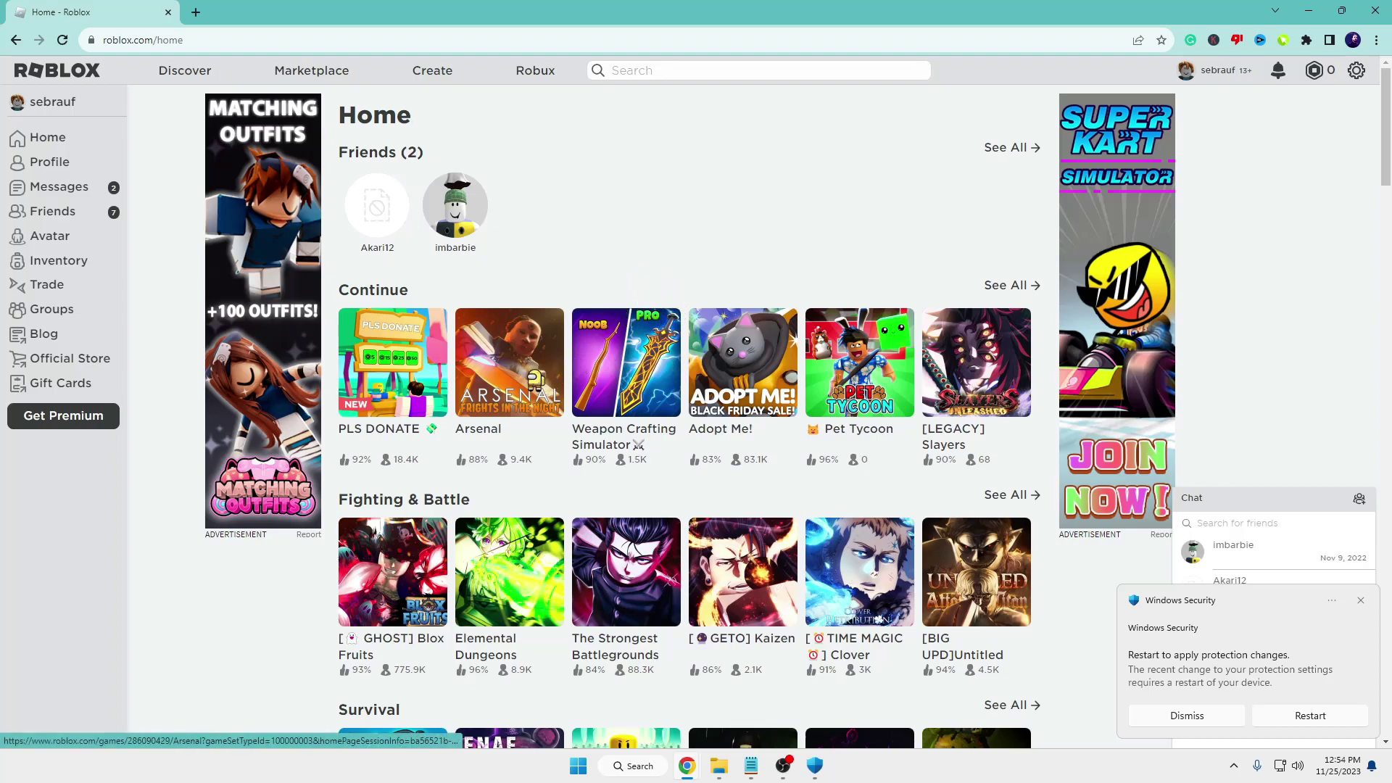
Press Play on the Arsenal page to download and install Roblox.
left_click(498, 362)
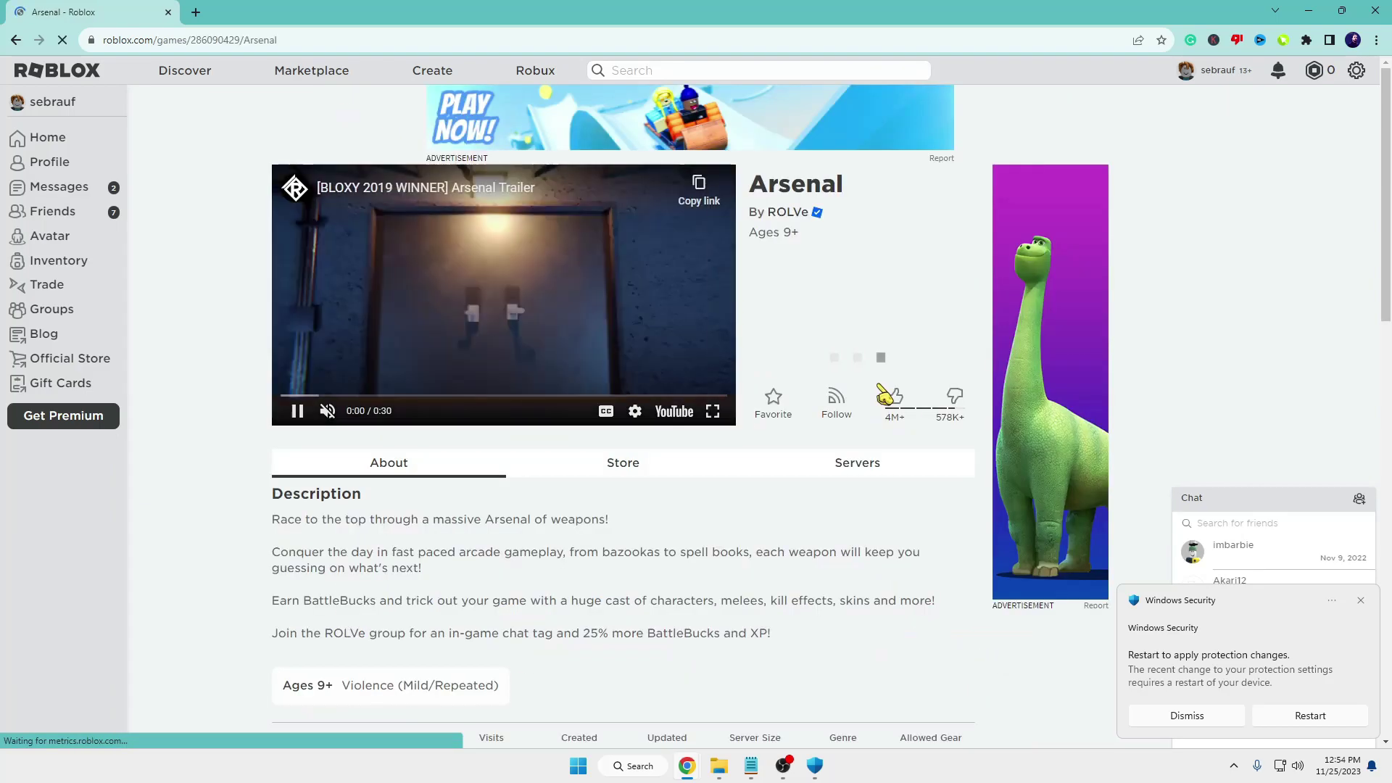
left_click(875, 367)
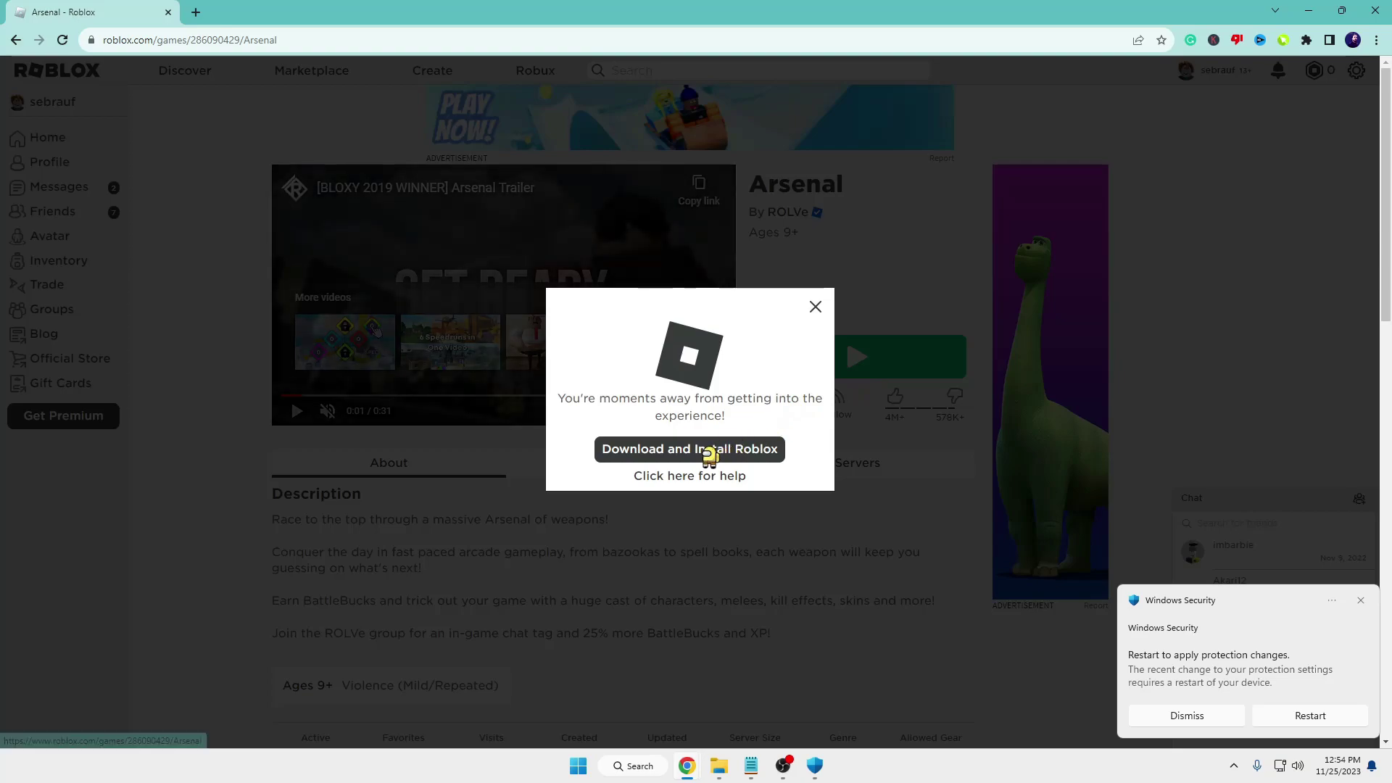
left_click(705, 452)
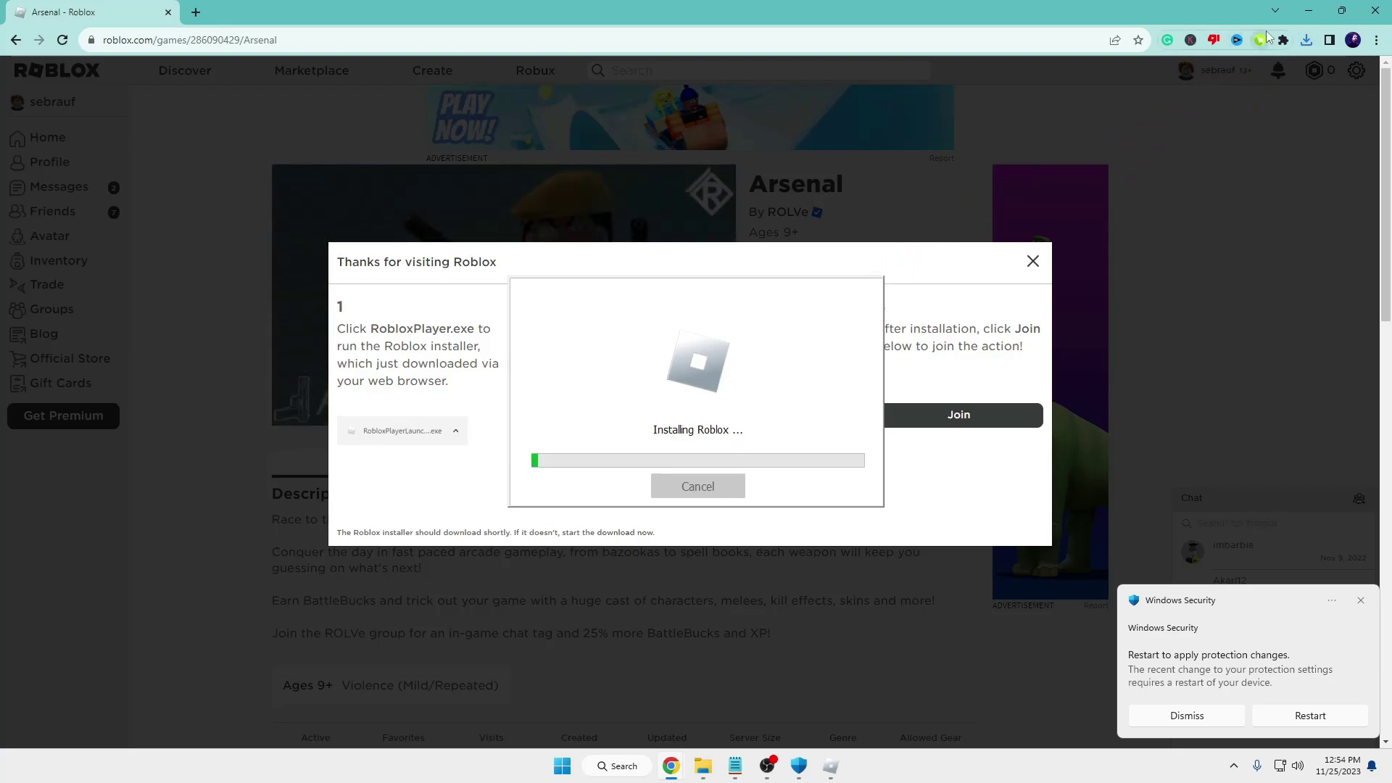
left_click(1309, 16)
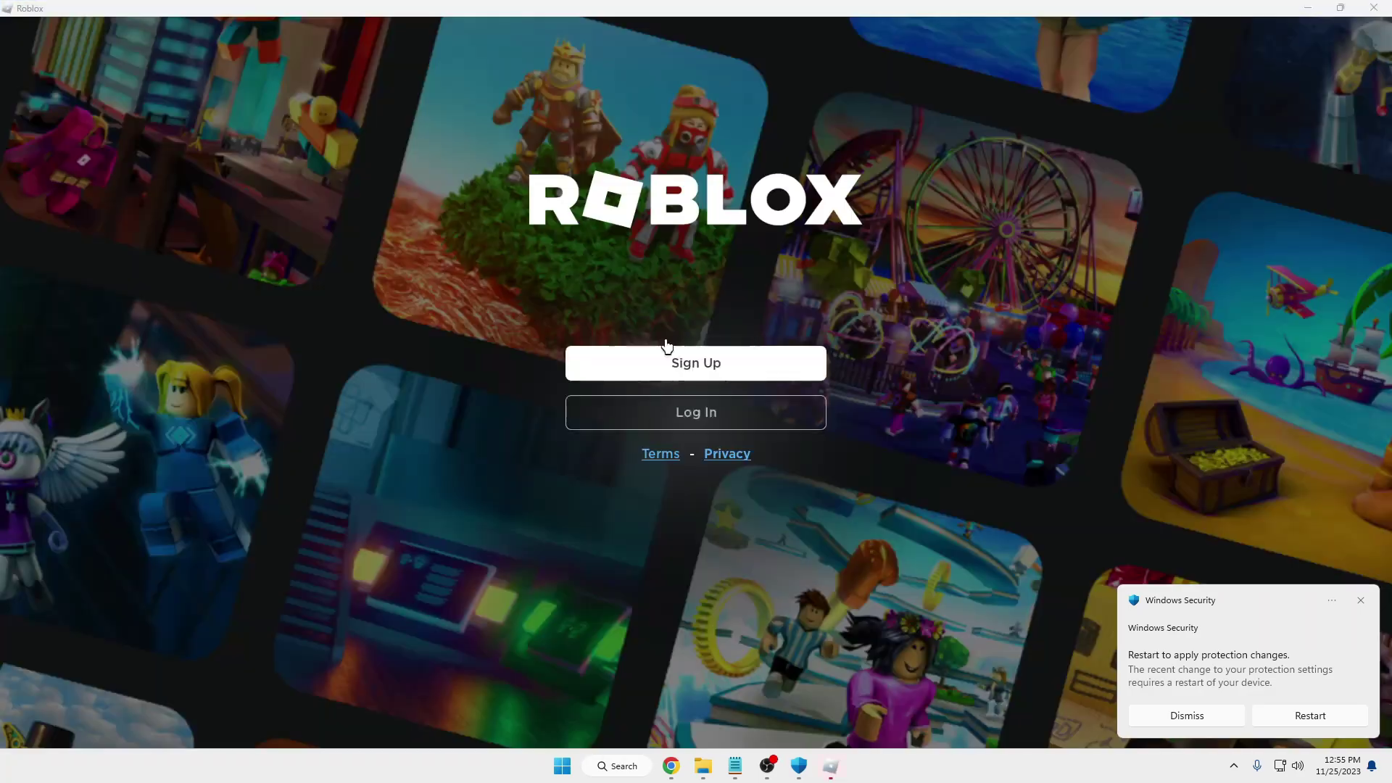
Log in to the Roblox account with the saved credentials.
left_click(701, 366)
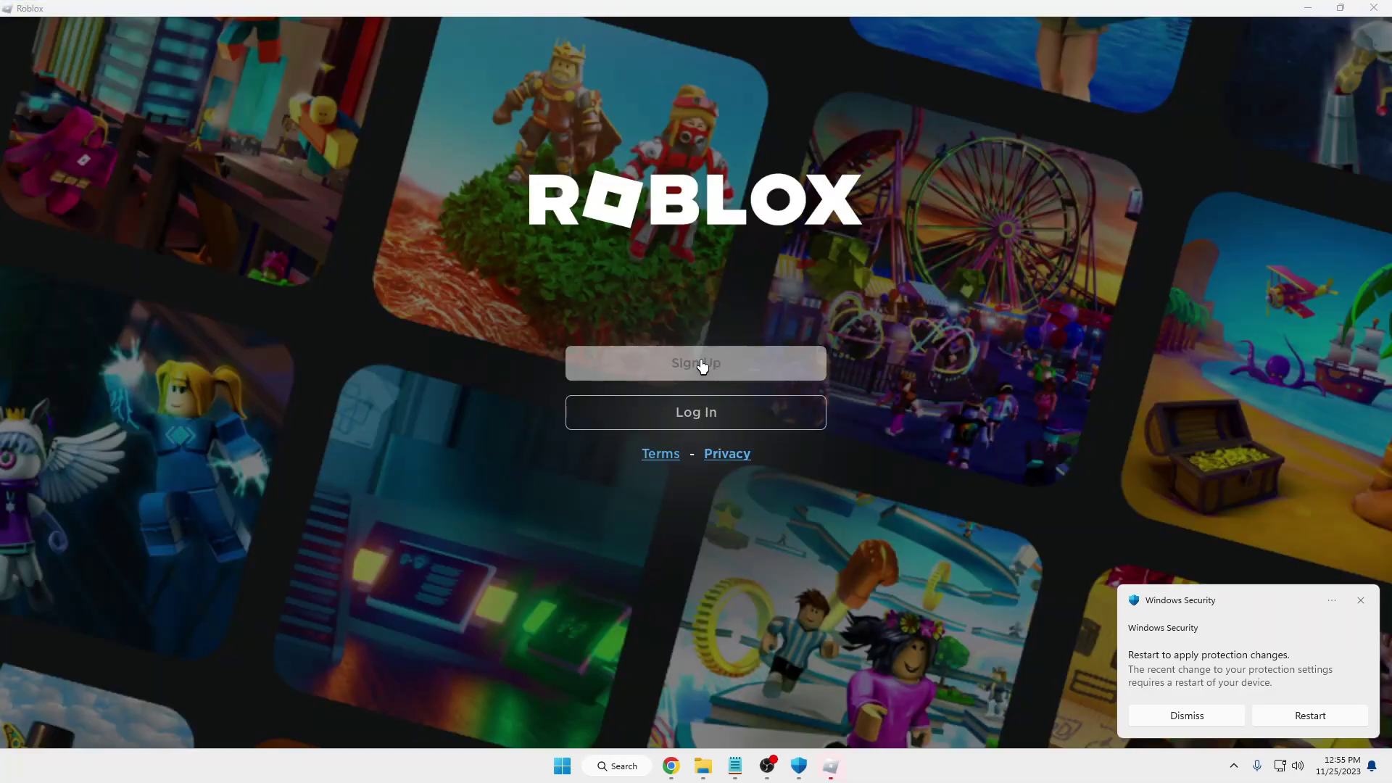
left_click(692, 420)
key("Return")
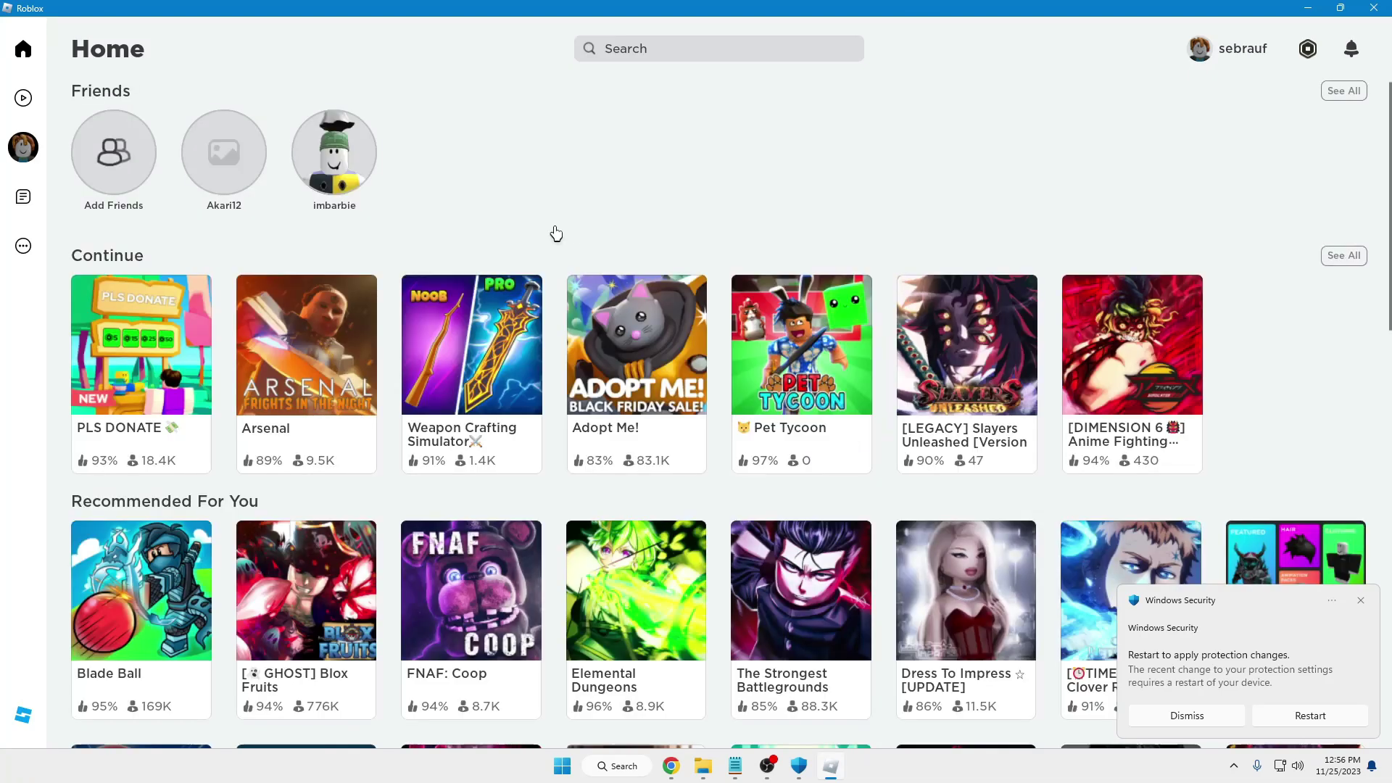
Launch Arsenal from its card on the Home page.
mouse_move(591, 311)
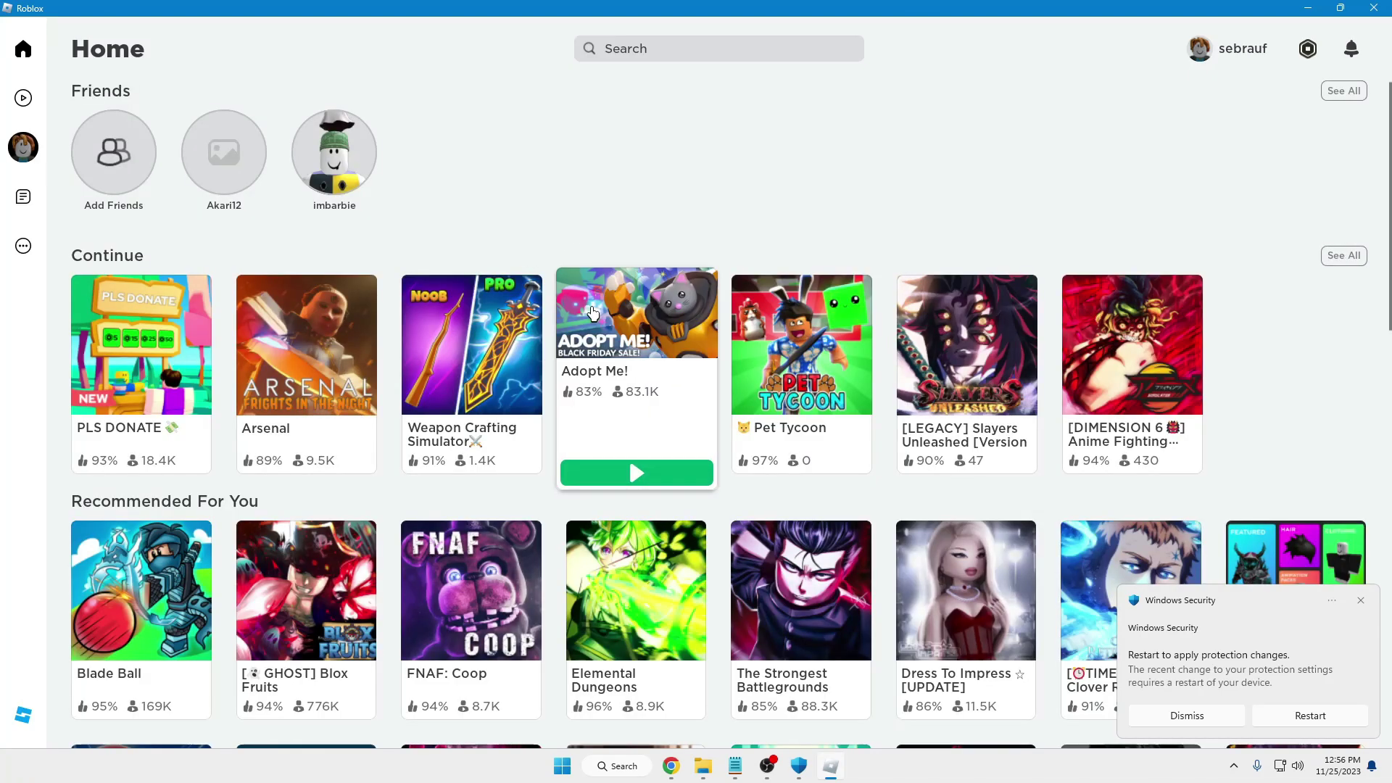
mouse_move(508, 298)
mouse_move(312, 403)
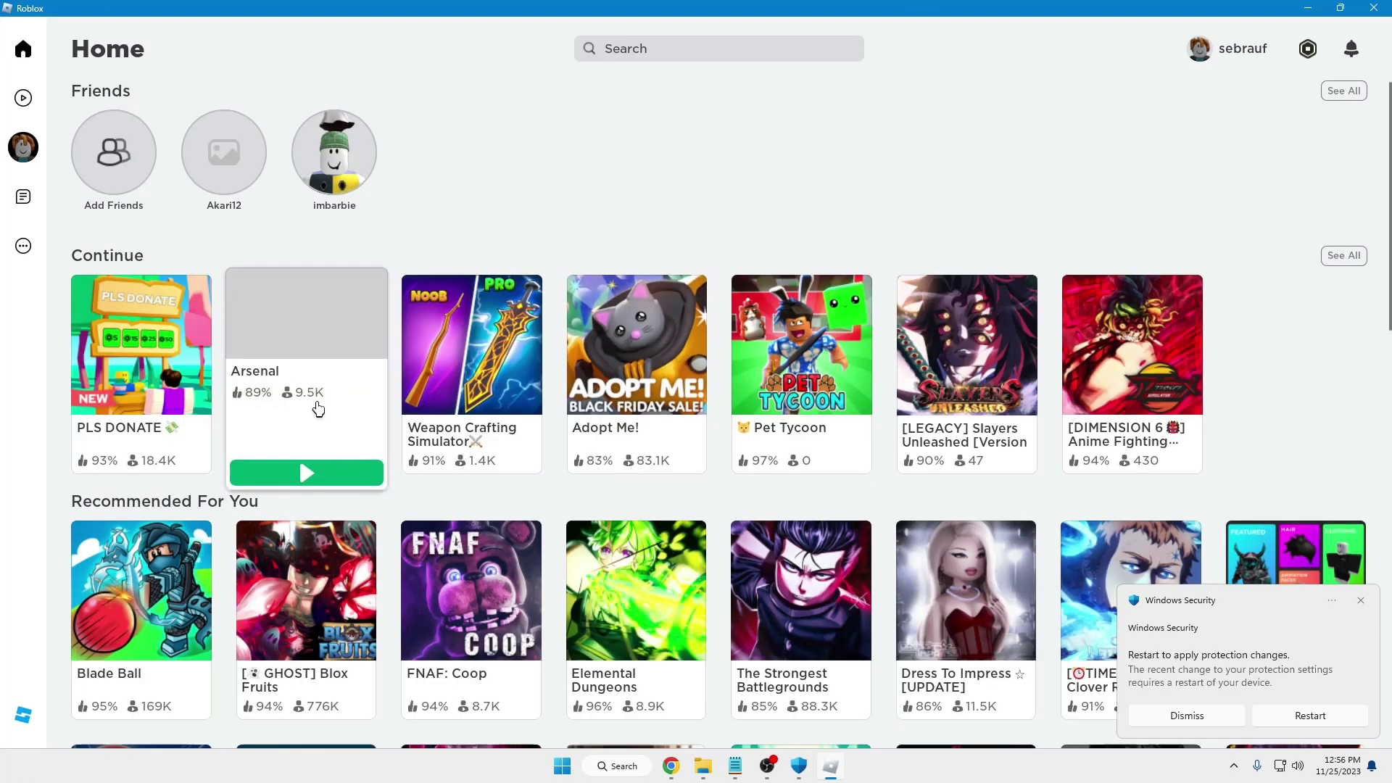
left_click(308, 473)
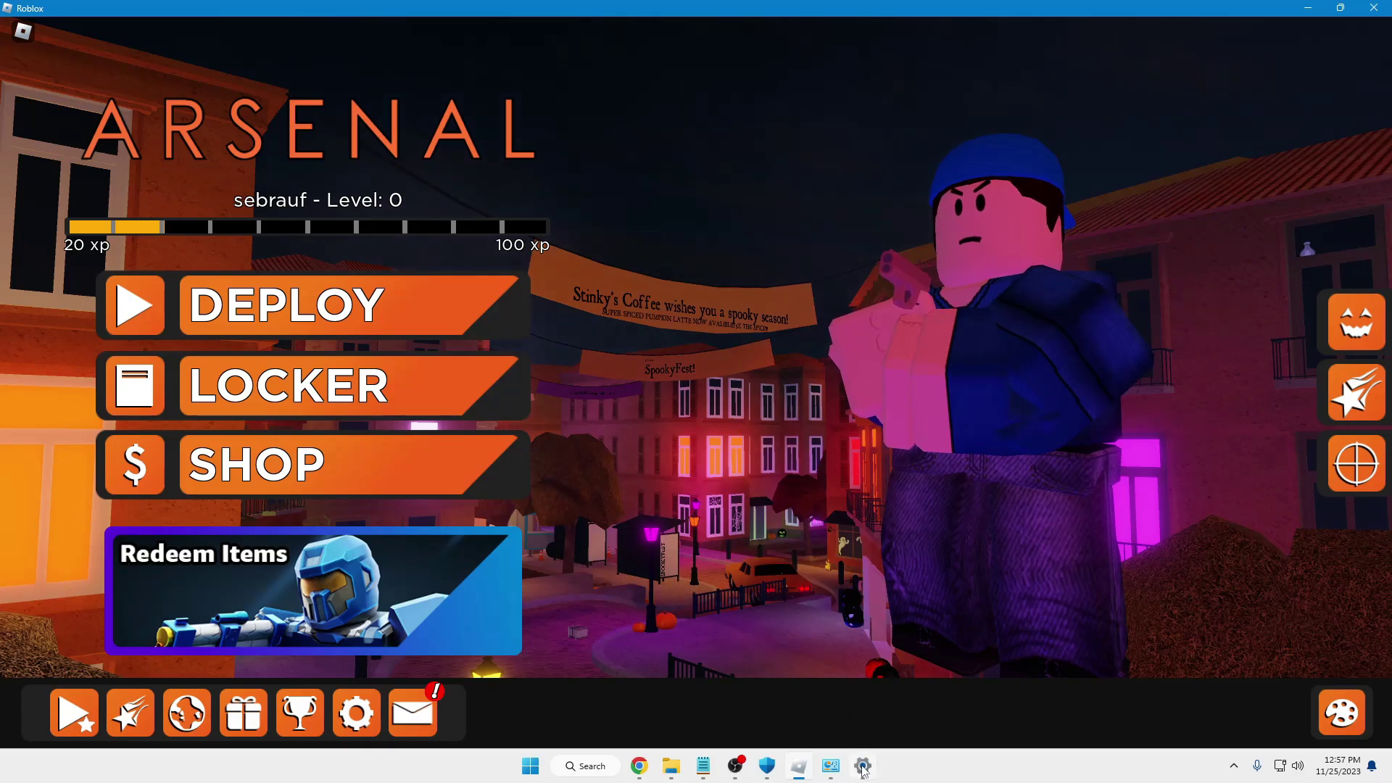
Switch Memory integrity back on under Device security > Core isolation, then minimize Windows Security.
left_click(766, 766)
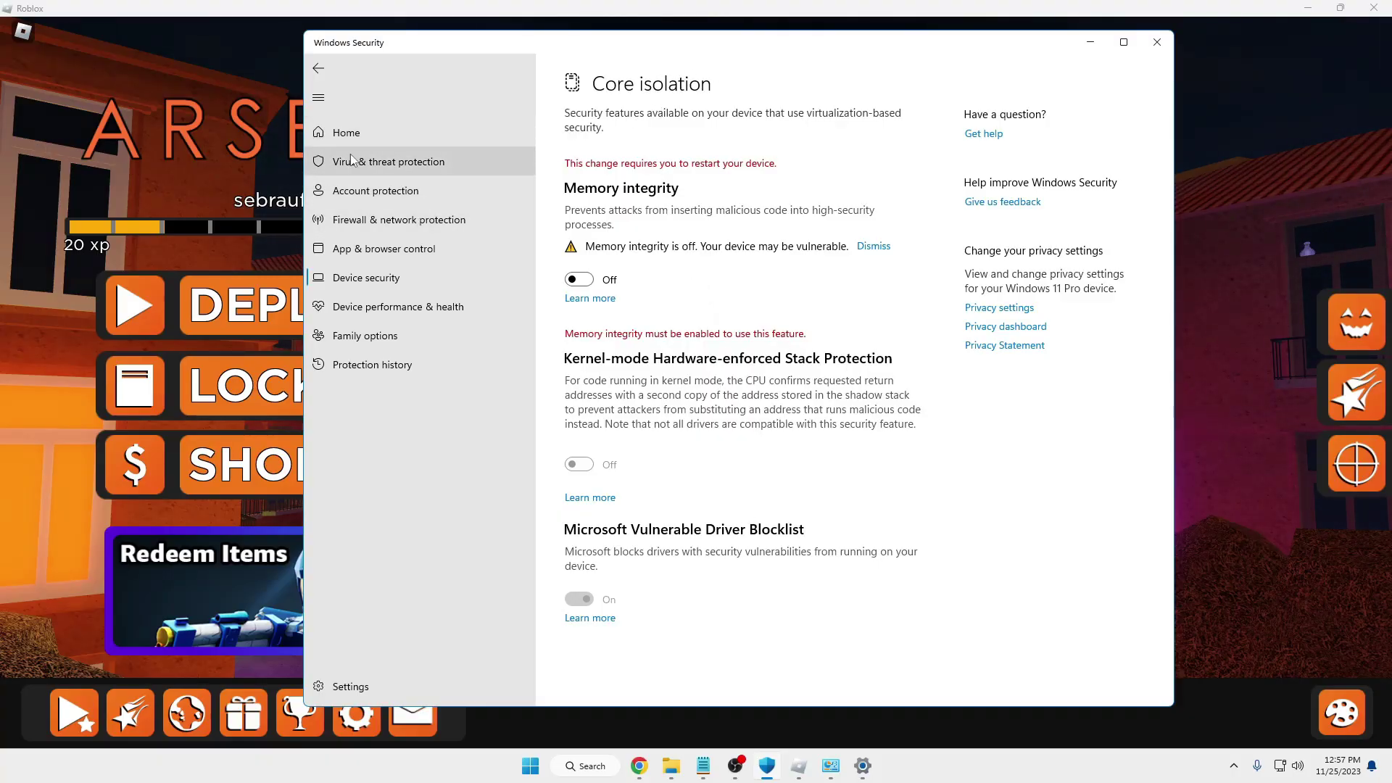
left_click(368, 292)
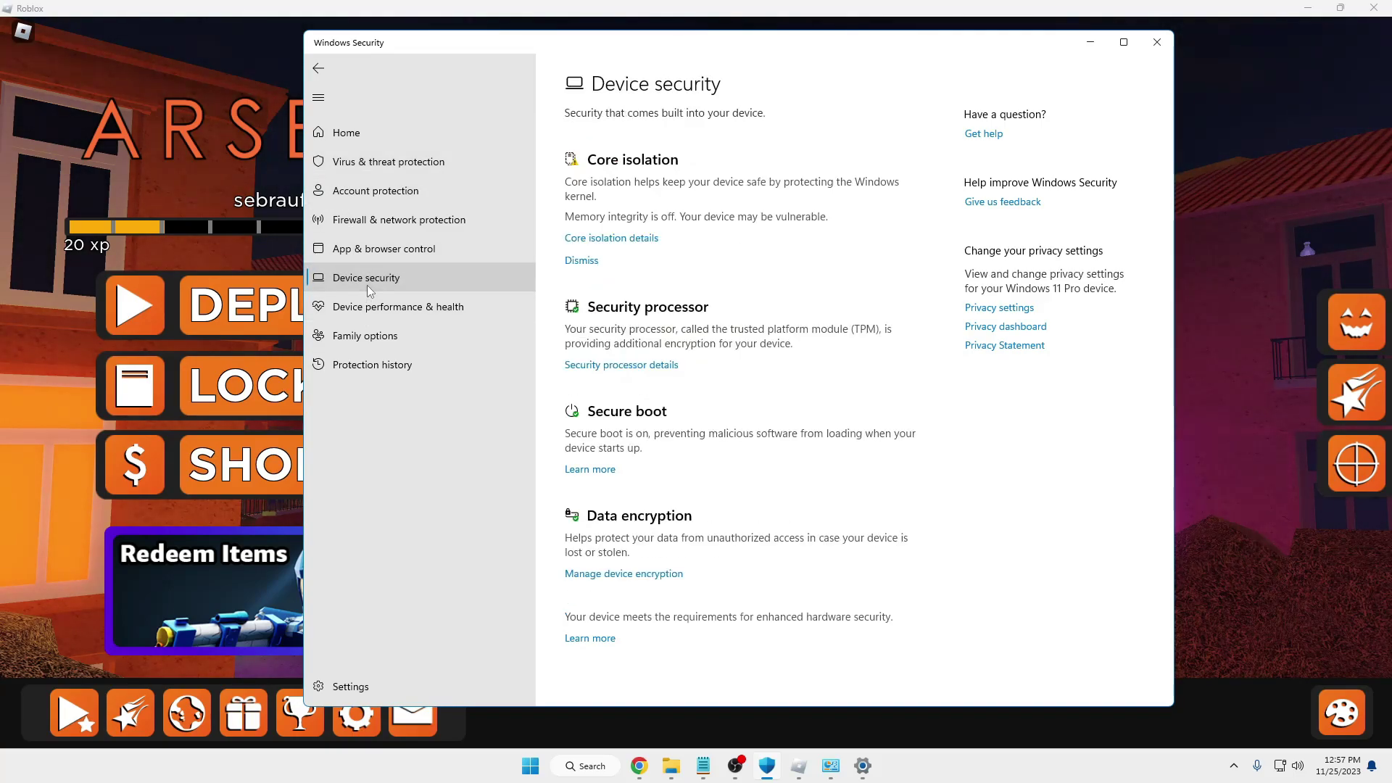
left_click(611, 239)
left_click(582, 279)
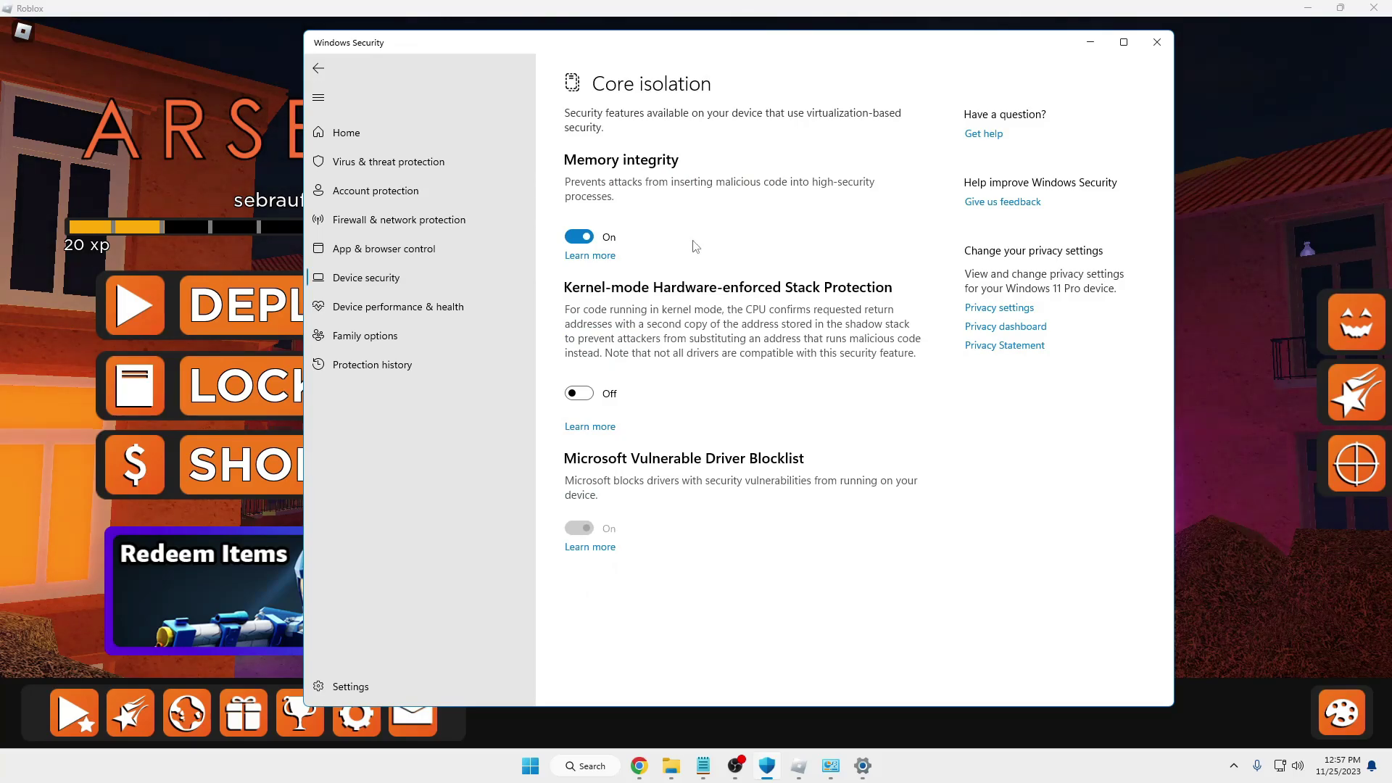
left_click(1090, 43)
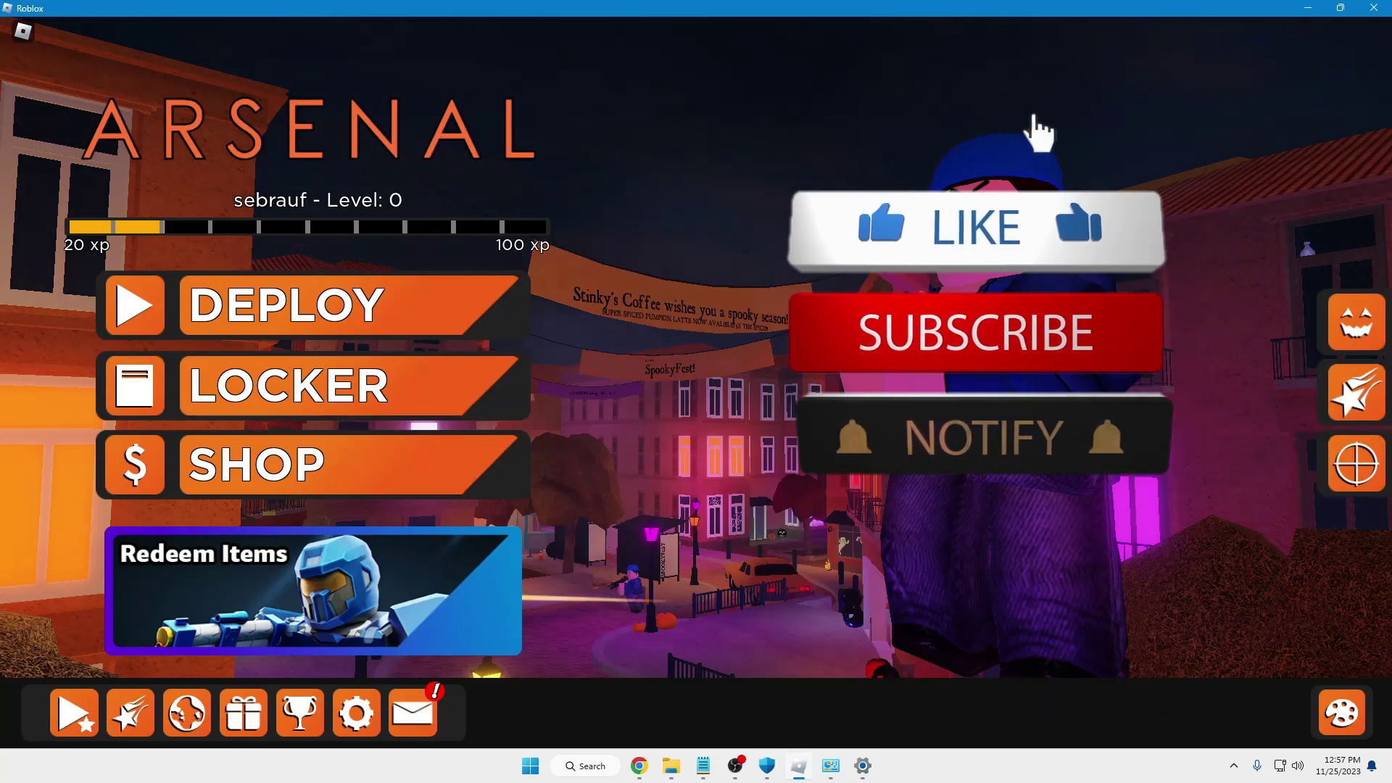